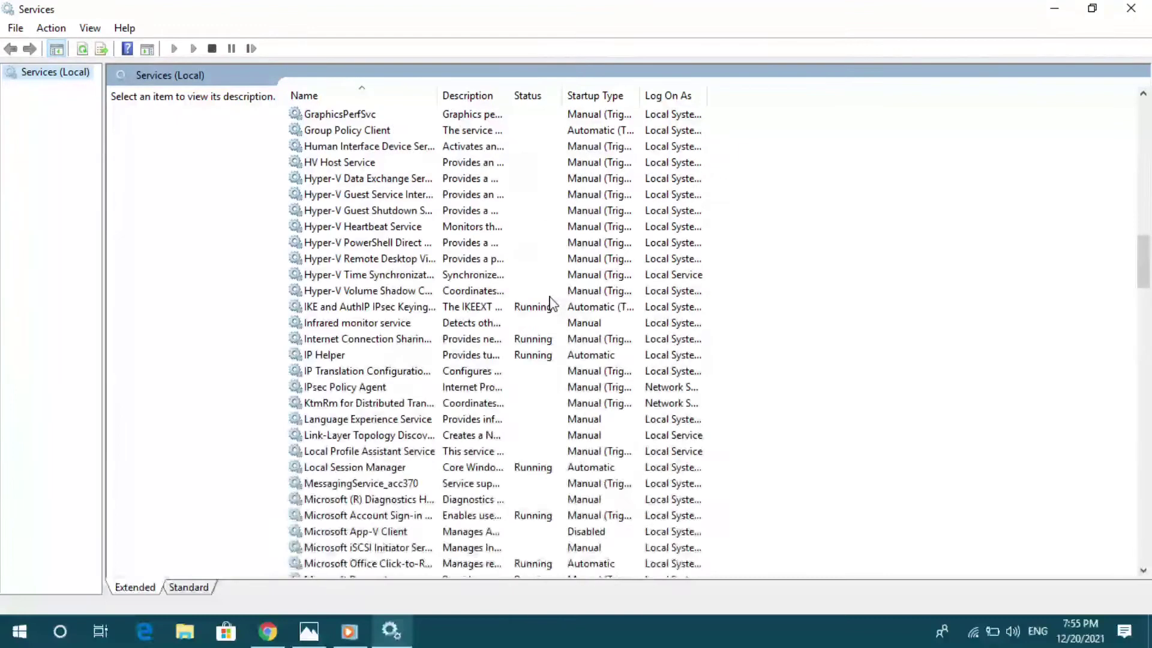
- Find the Windows Update service in the services list and open its properties
scroll(549, 300, "down", 13)
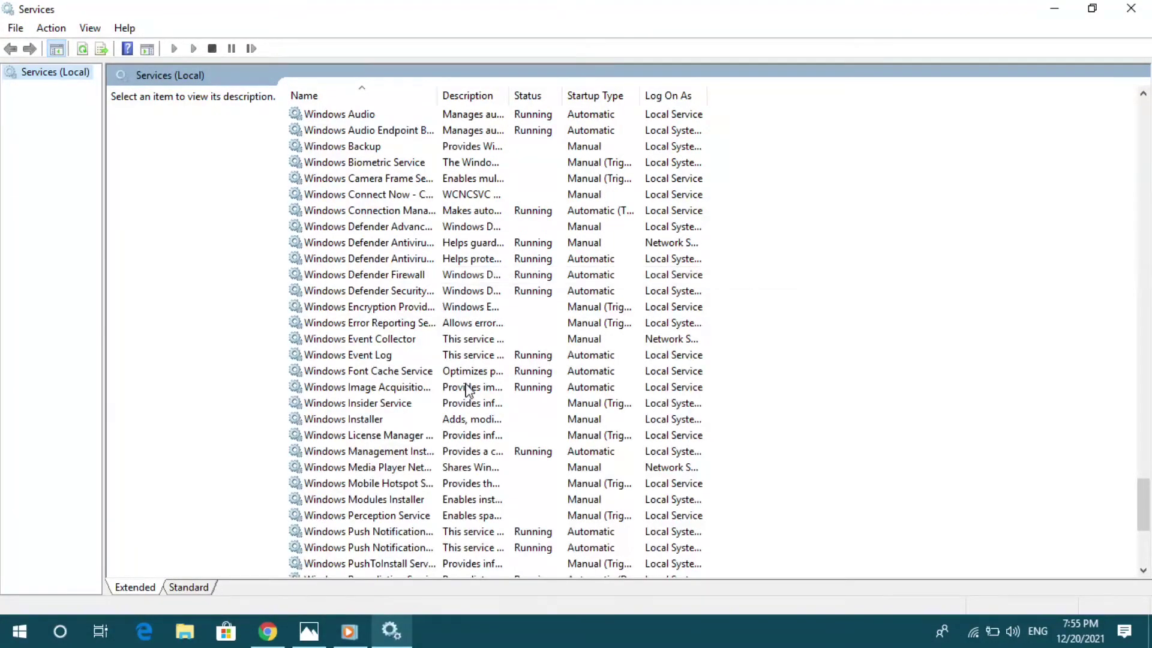
scroll(374, 374, "down", 6)
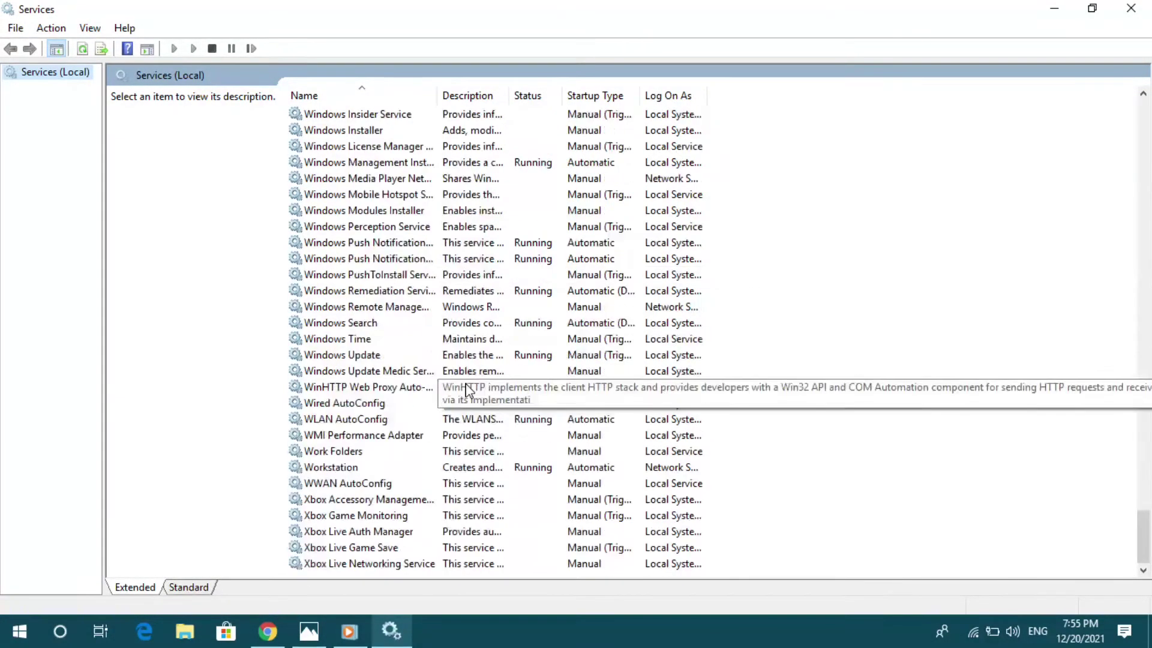
left_click(349, 355)
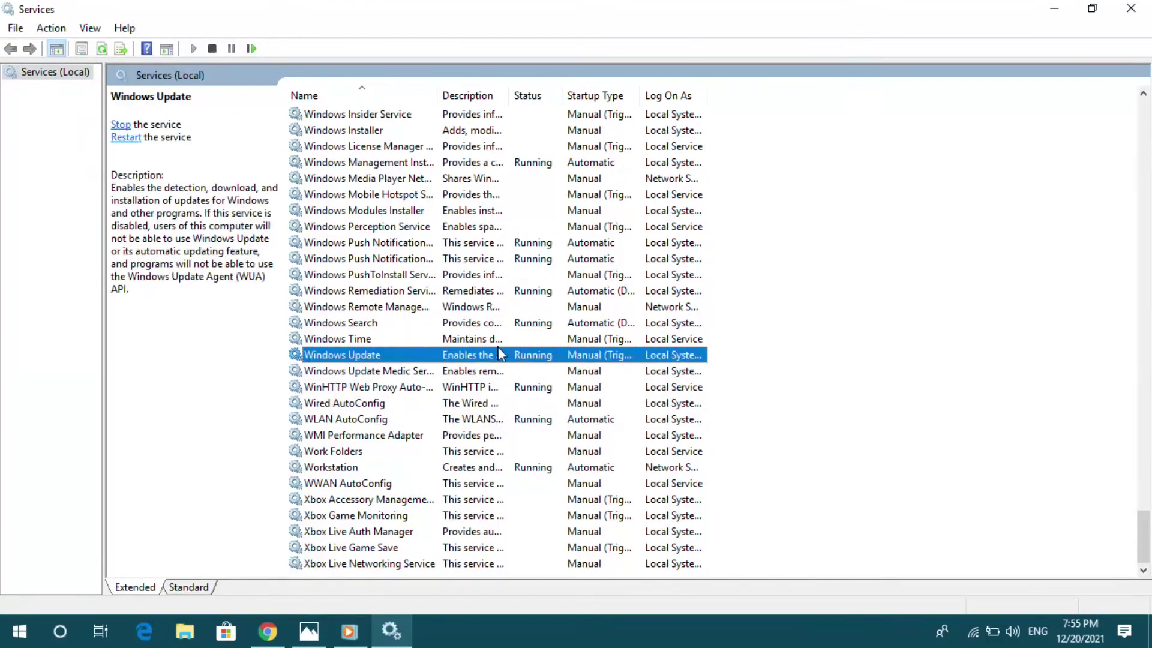
right_click(425, 359)
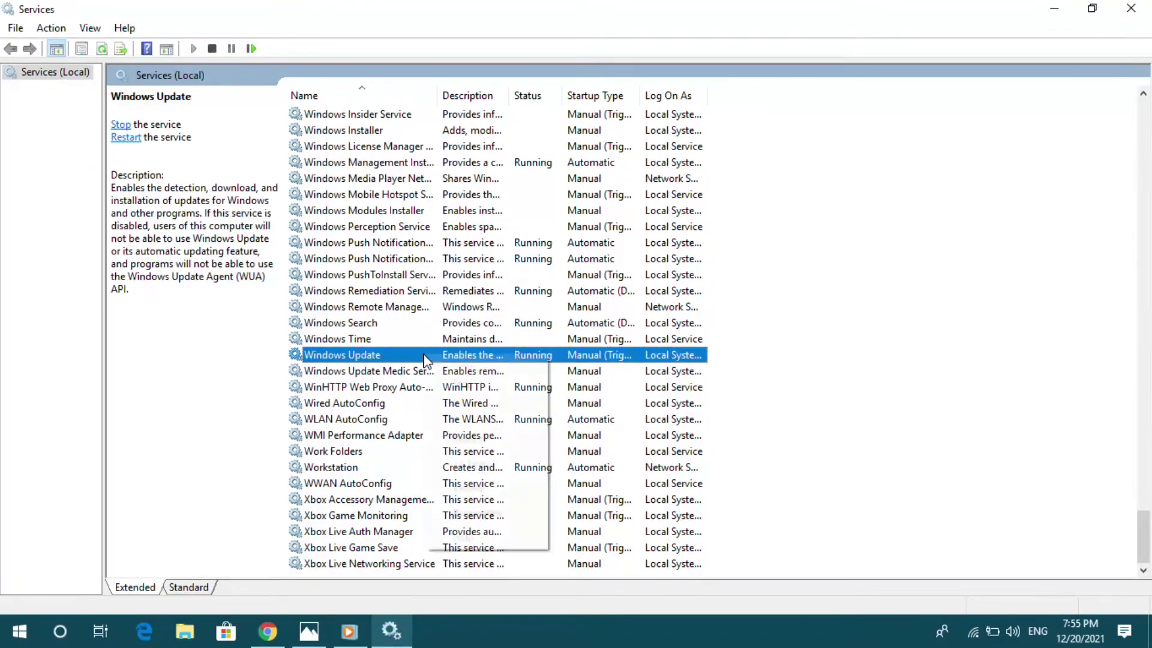
left_click(496, 514)
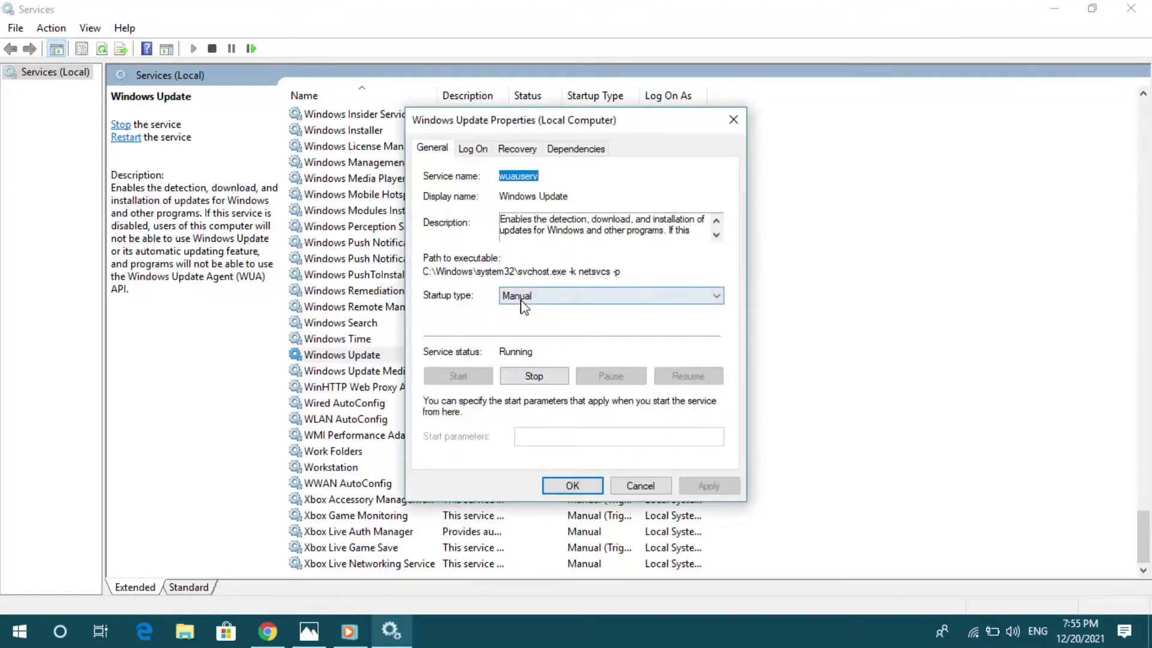
- Choose Automatic as the Windows Update startup type, close the properties without applying, and exit Services
left_click(573, 297)
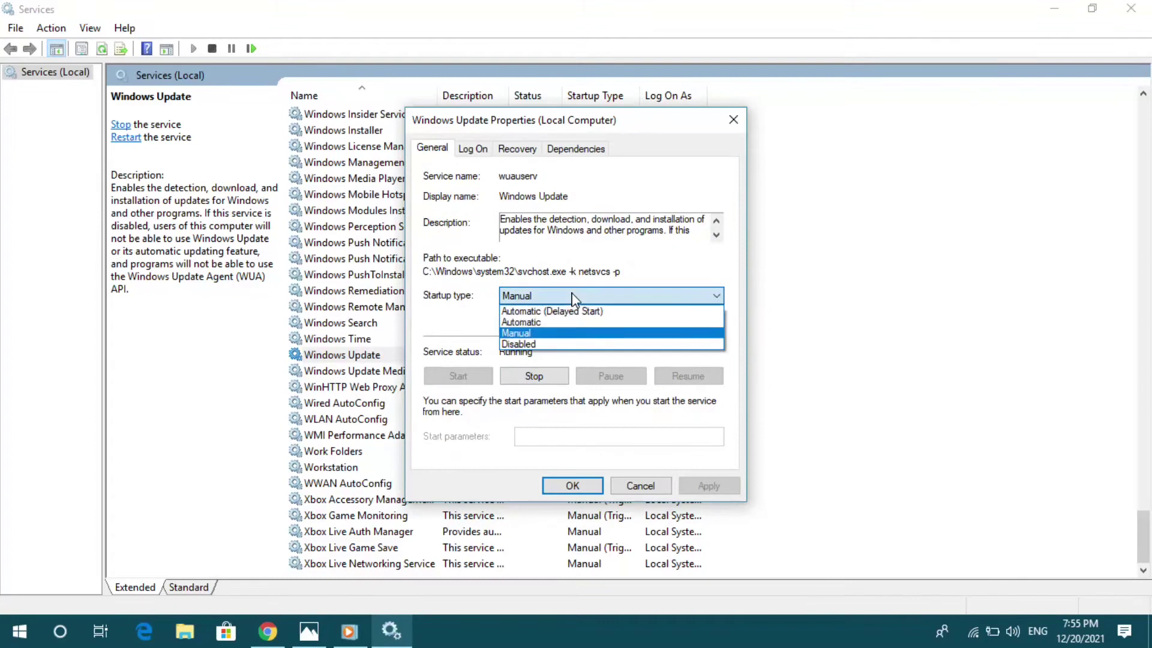
left_click(569, 322)
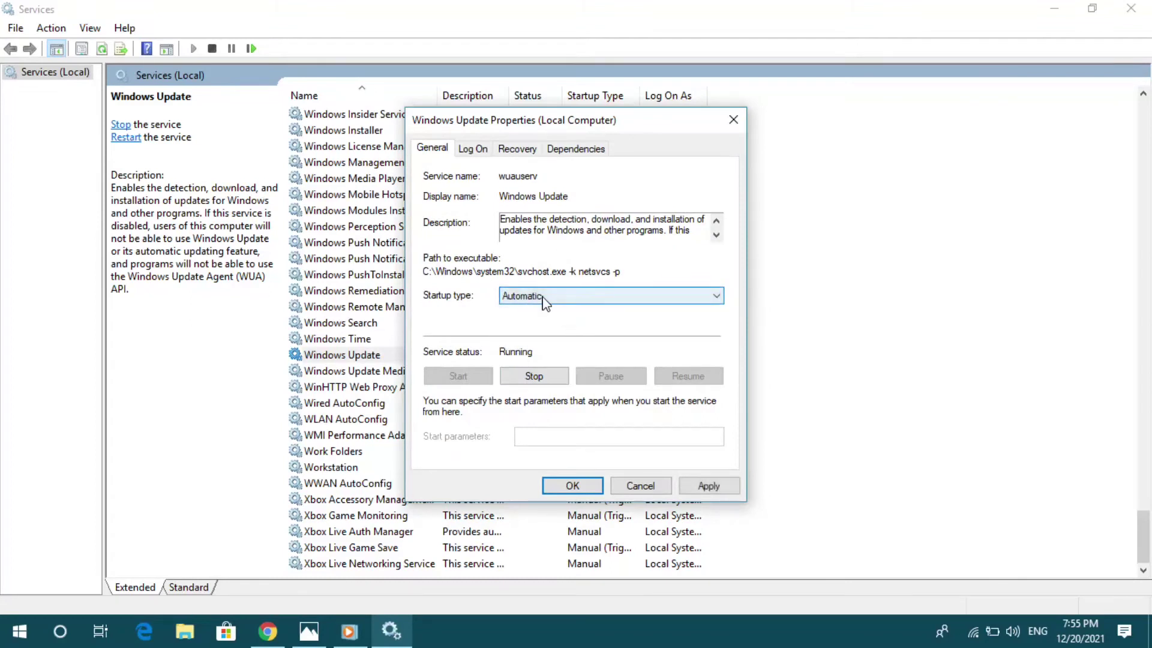
left_click(463, 378)
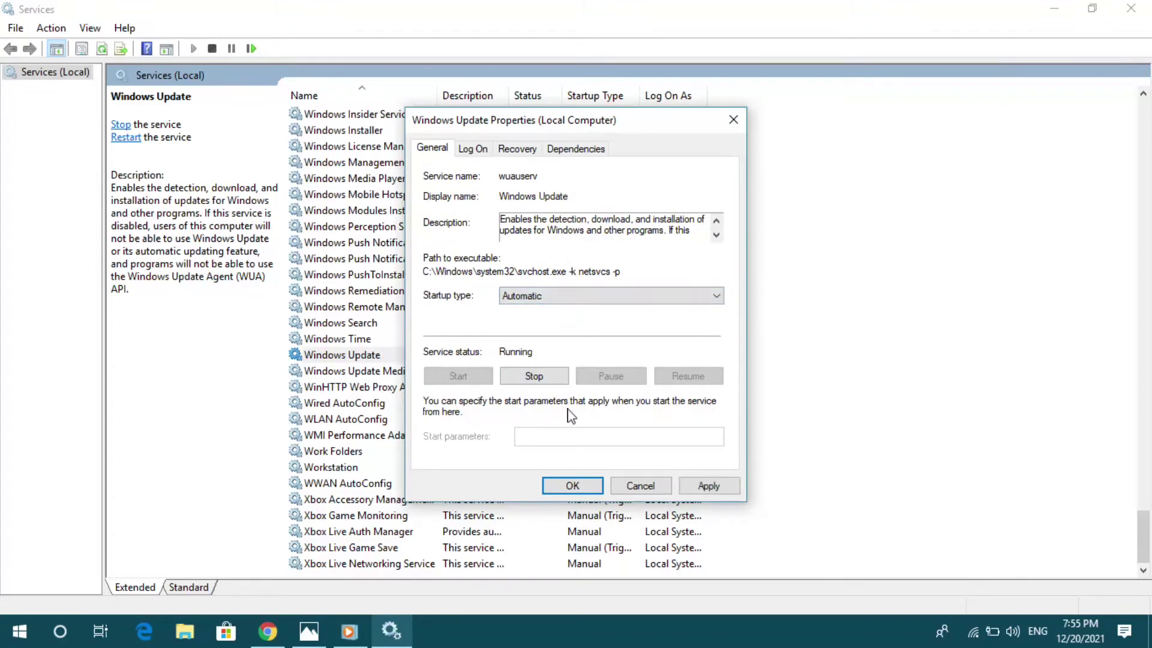
left_click(704, 485)
left_click(570, 487)
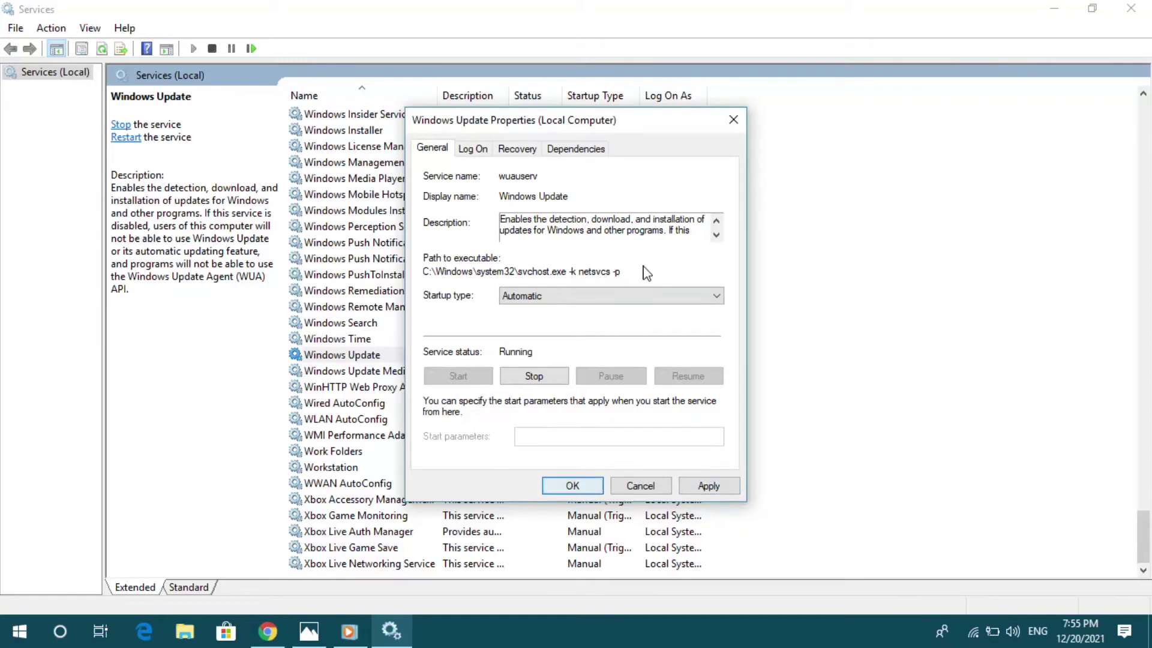
left_click(735, 121)
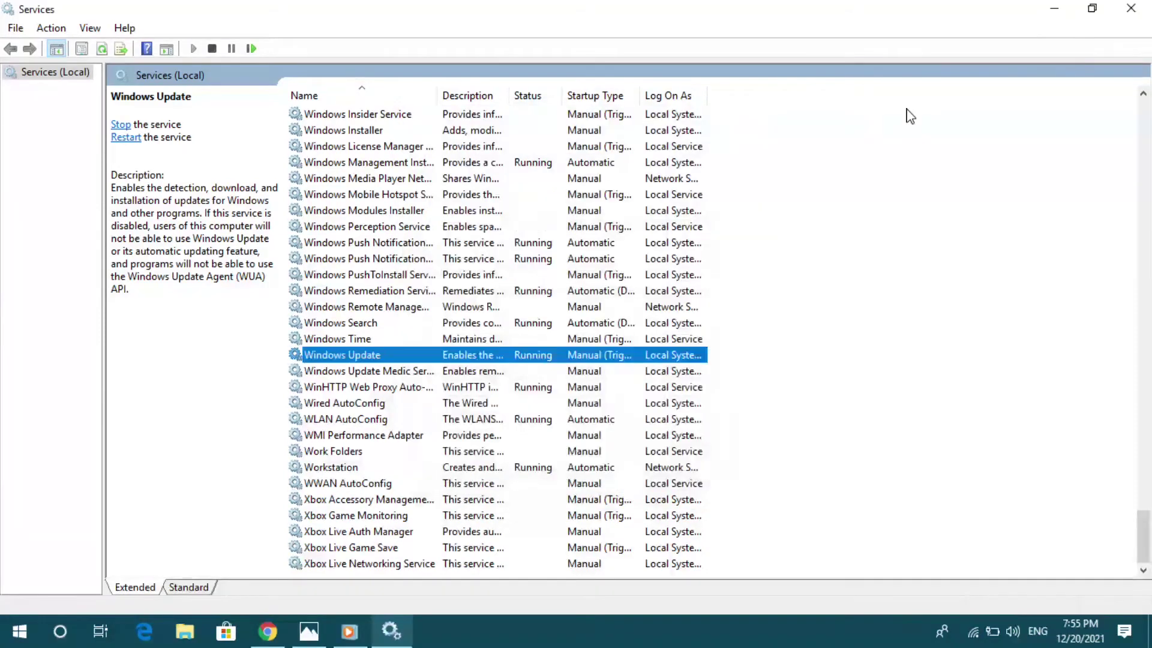
left_click(1147, 7)
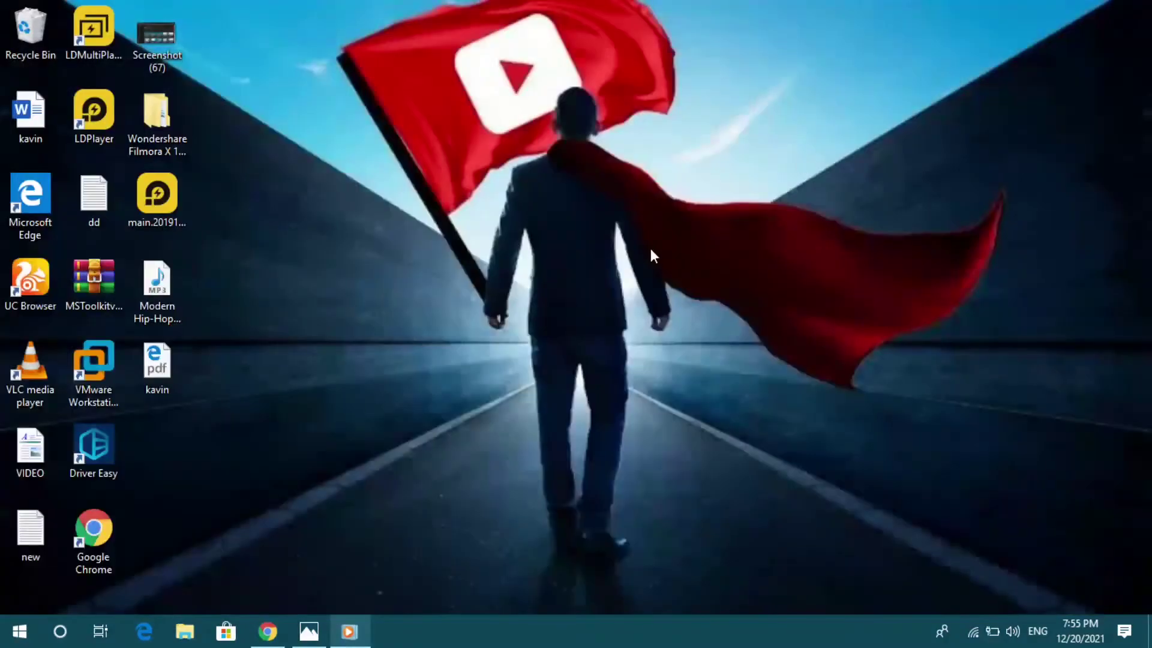
- Search Windows for "local group policy" and open the Edit group policy result
left_click(67, 627)
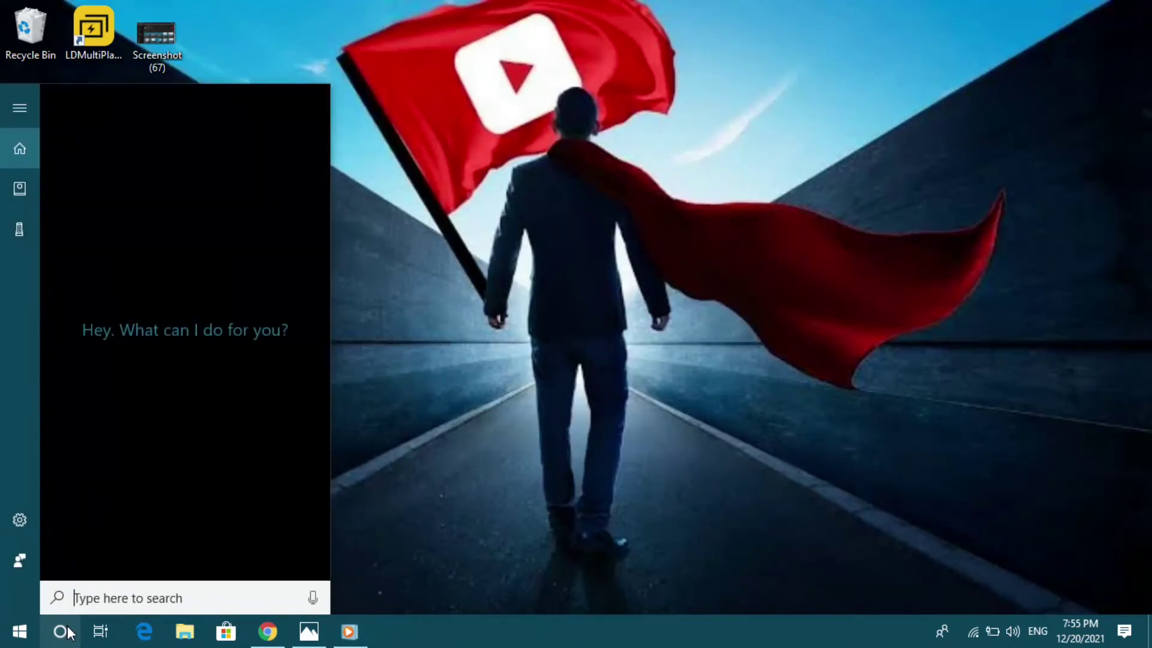
type("loo")
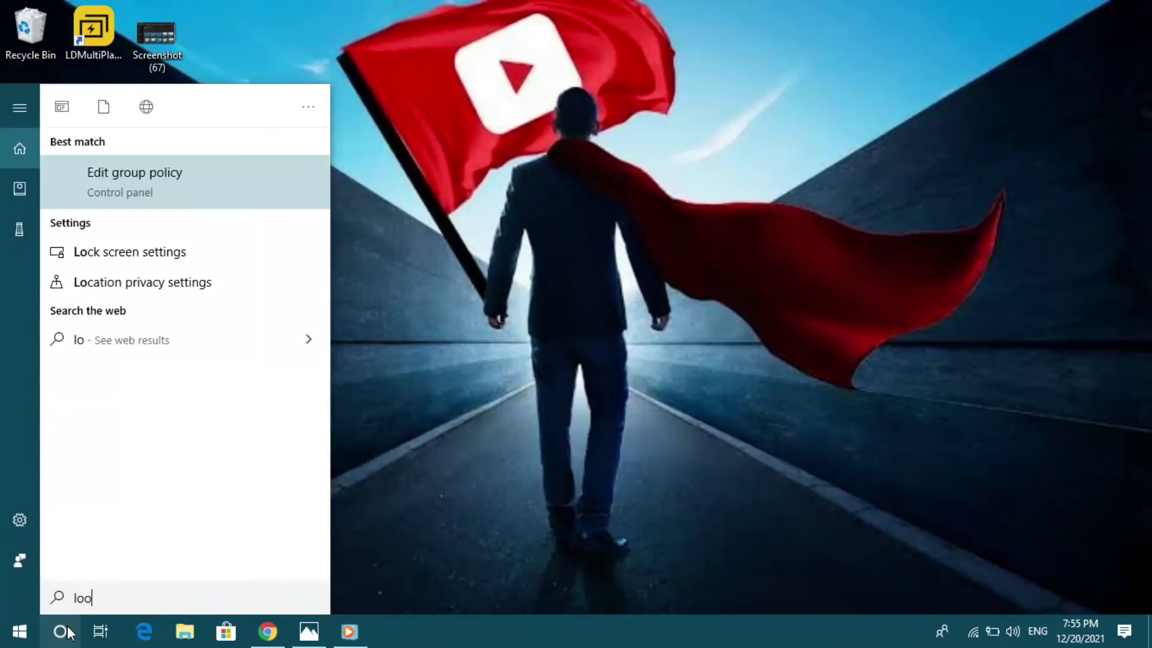
key("BackSpace")
type("c")
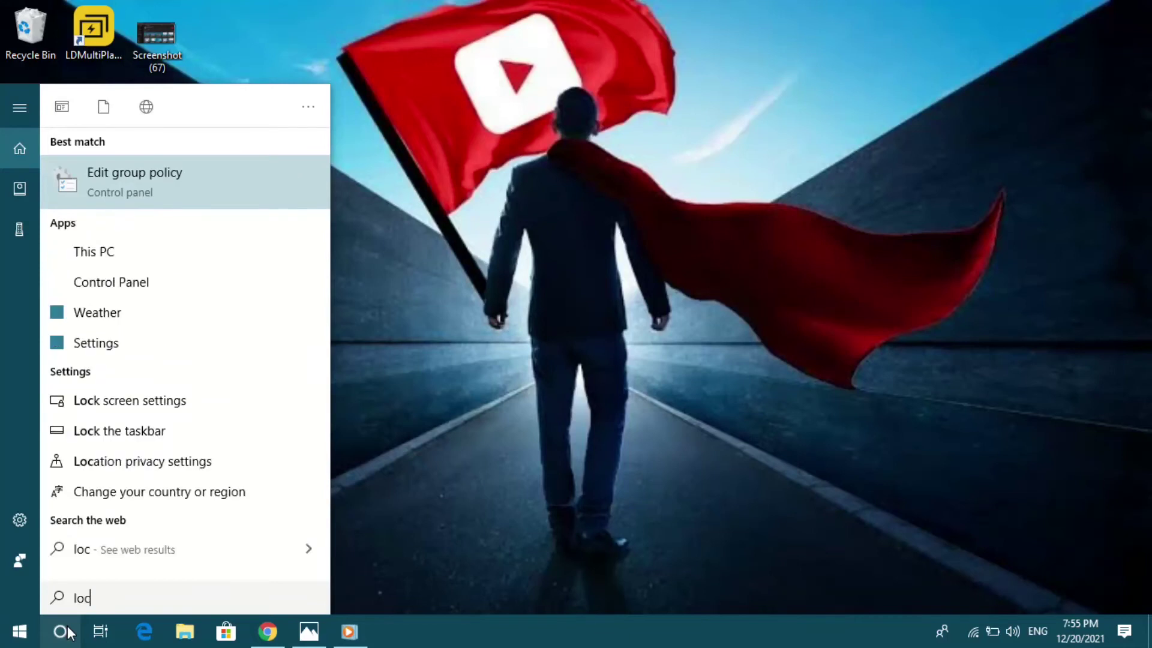
type("al gr")
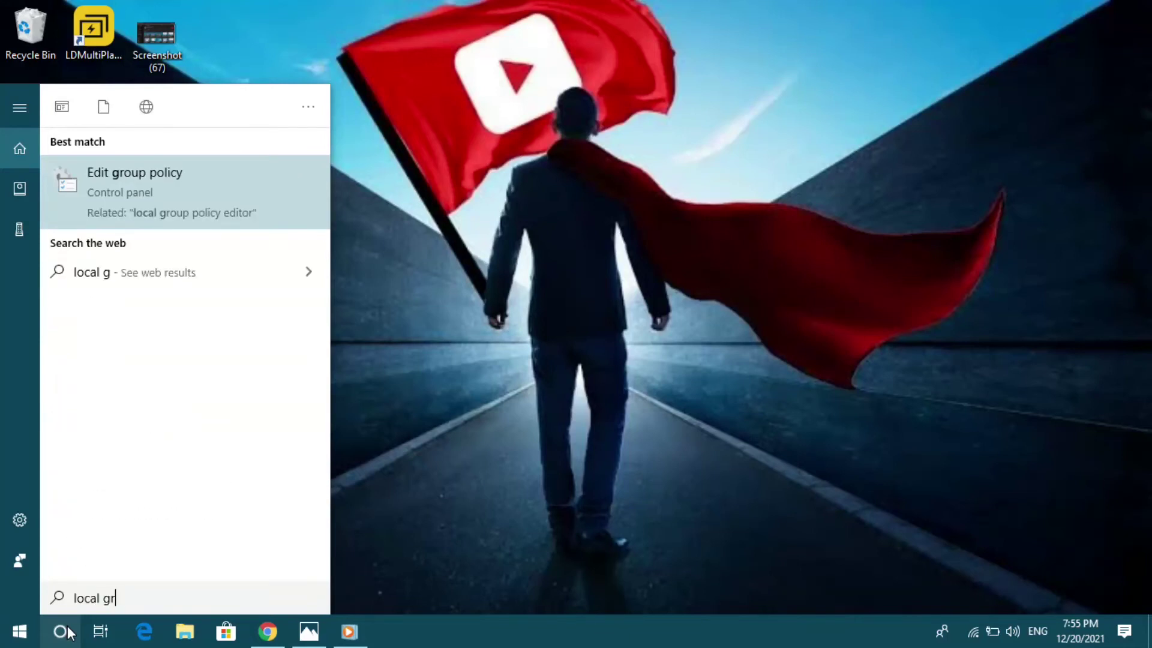
type("oup pol")
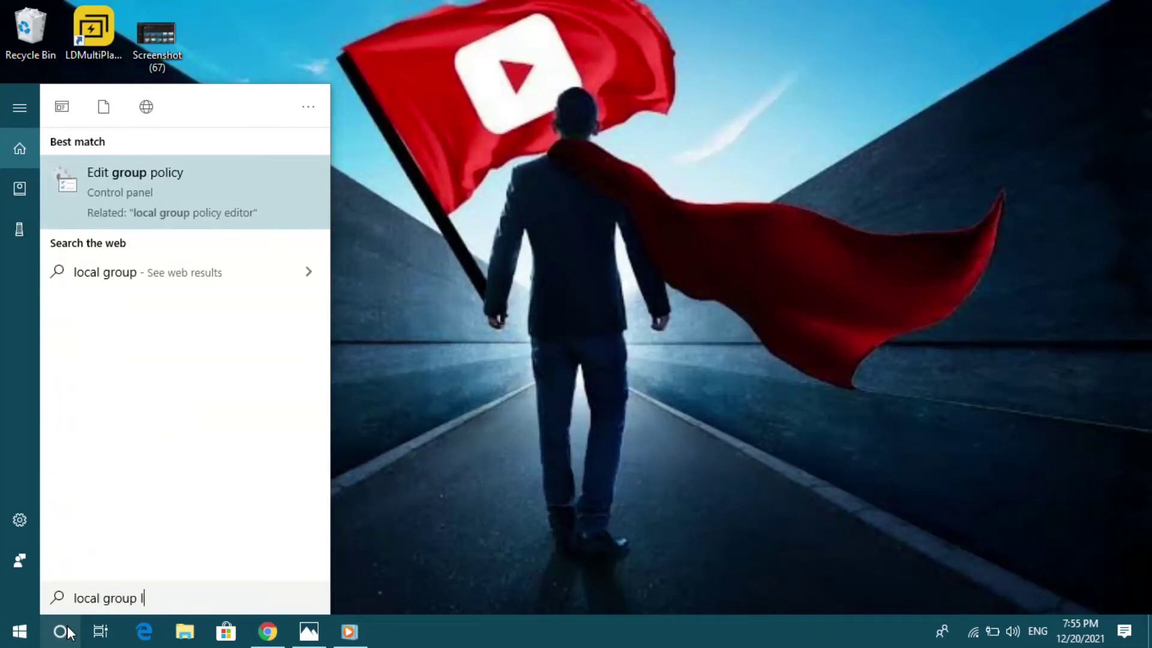
key("BackSpace")
type("poli")
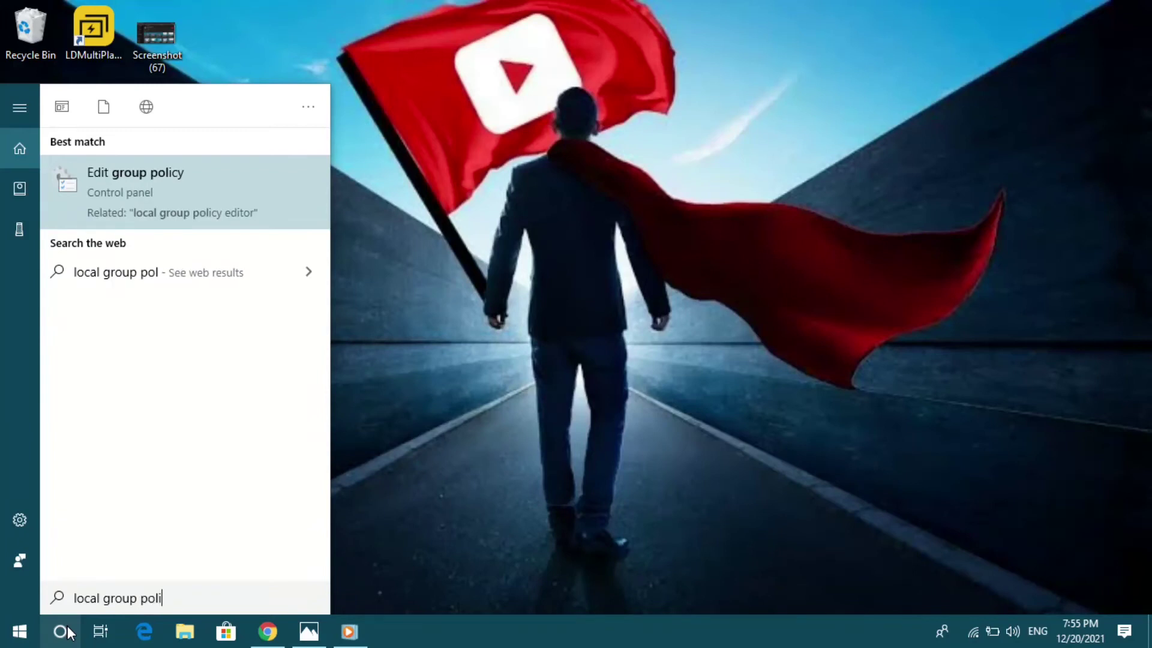
type("cy")
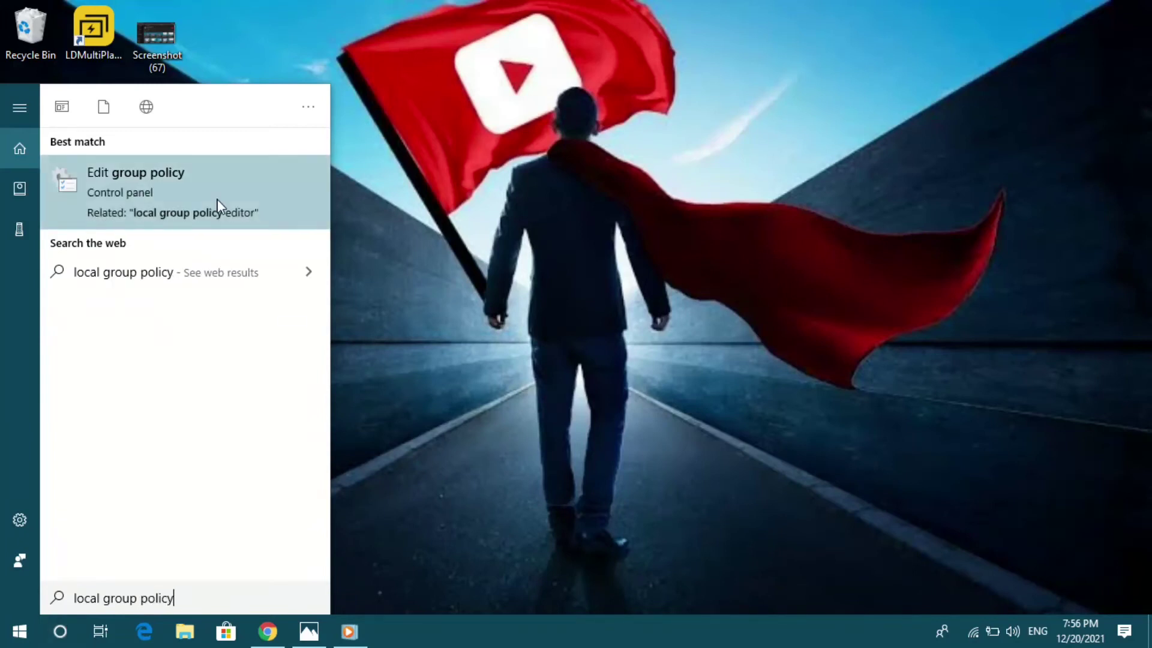
left_click(246, 202)
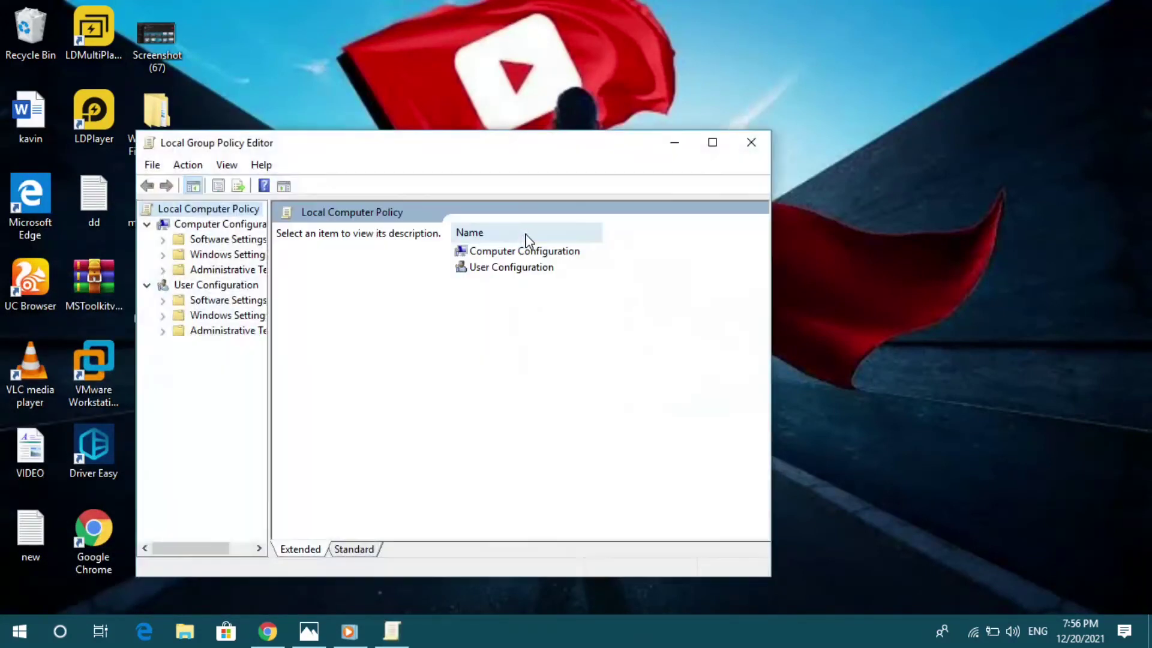
- Maximize the editor, widen the tree, and open Windows Components under Computer Configuration's Administrative Templates
left_click(712, 143)
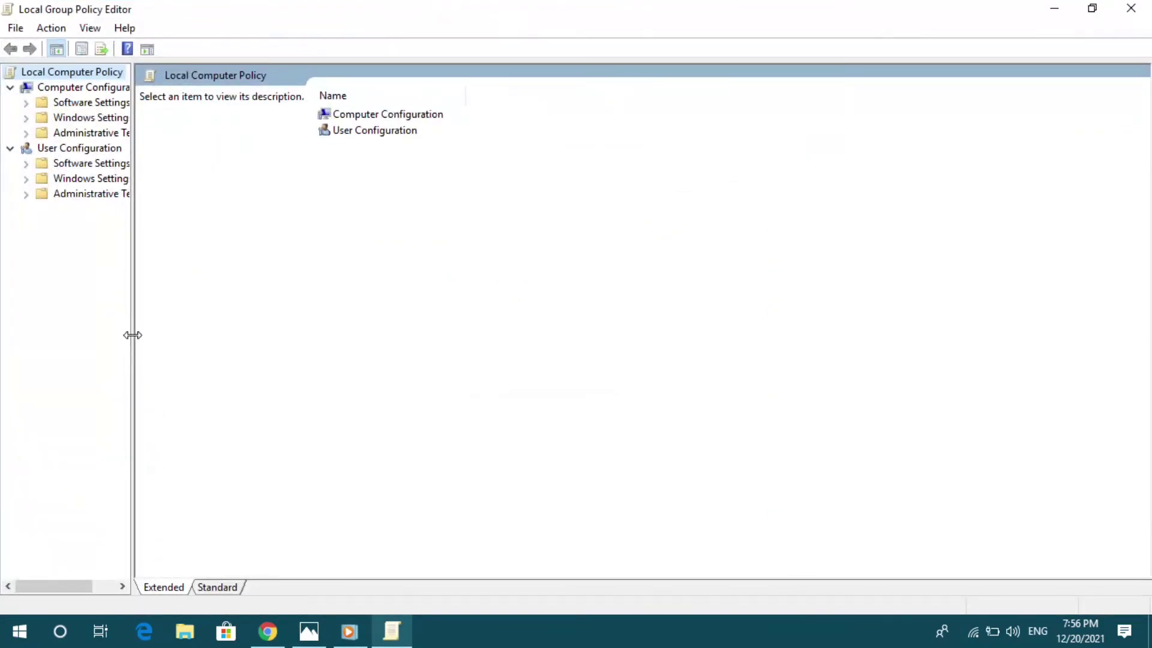
left_click_drag(132, 335, 193, 337)
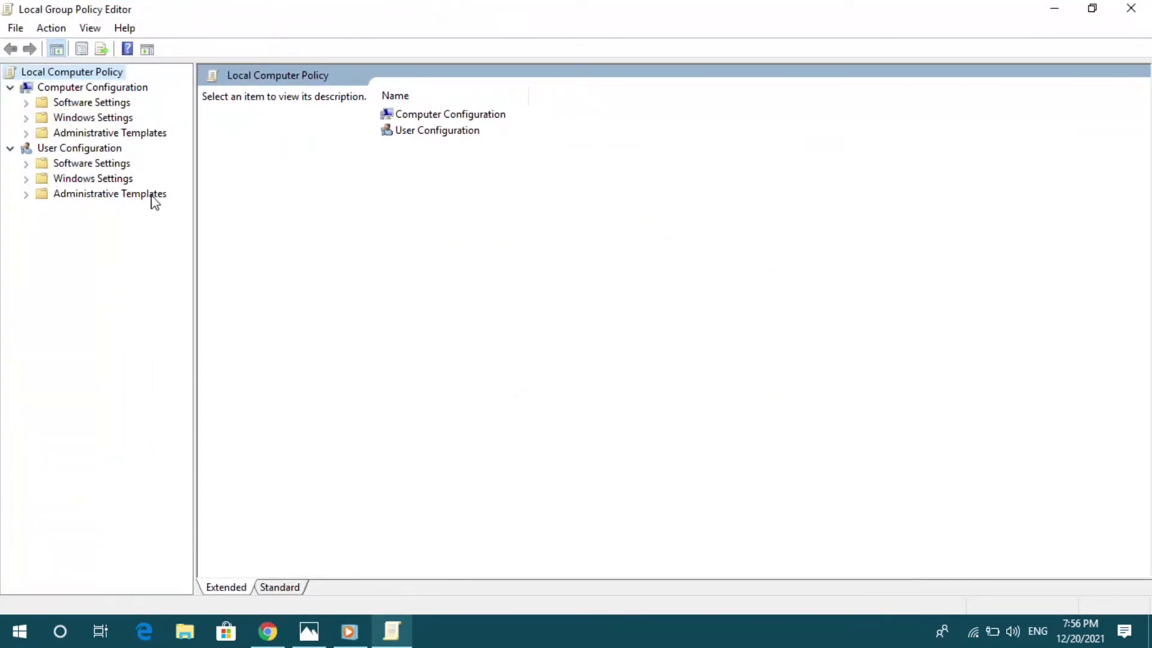
left_click(130, 135)
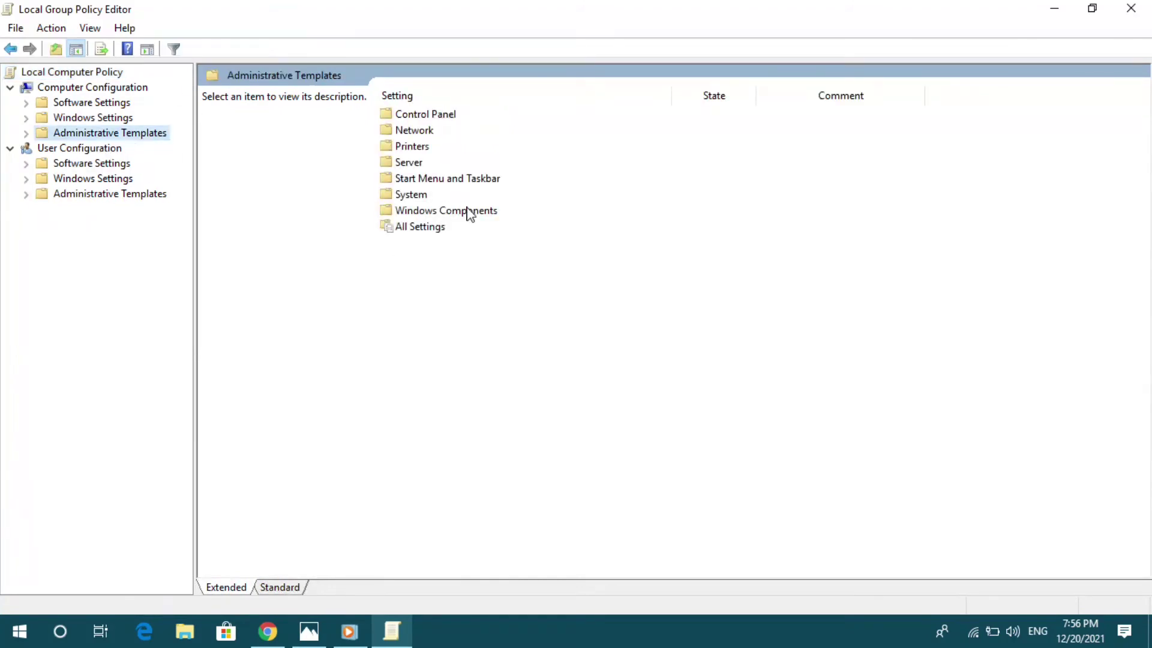
left_click(466, 215)
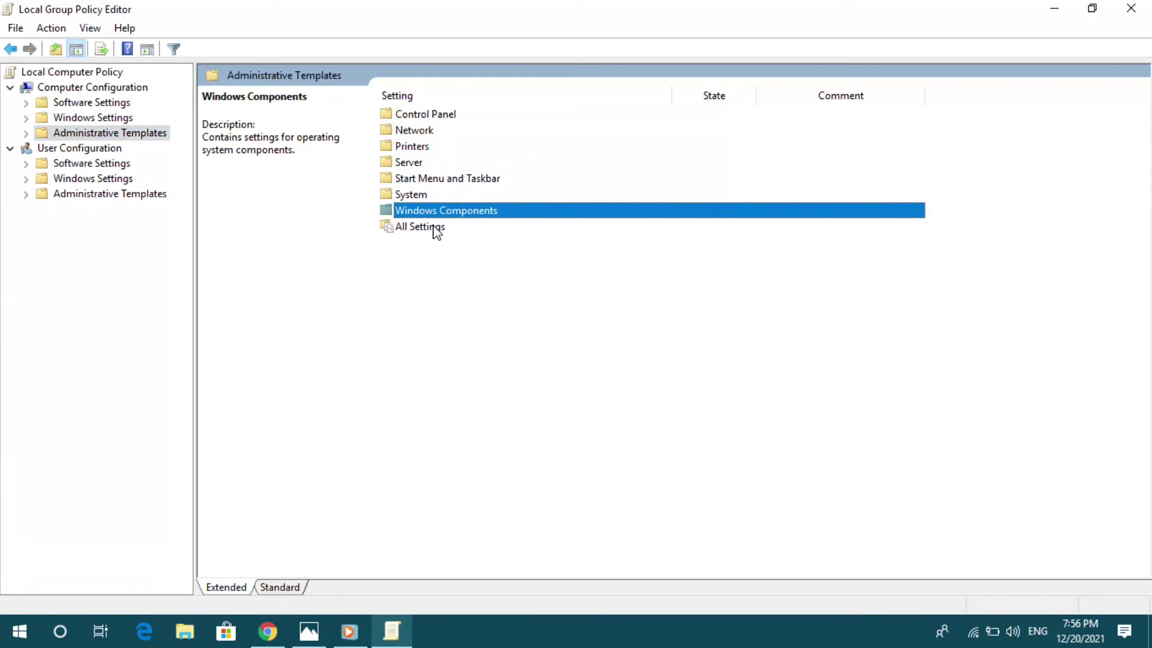
double_click(485, 211)
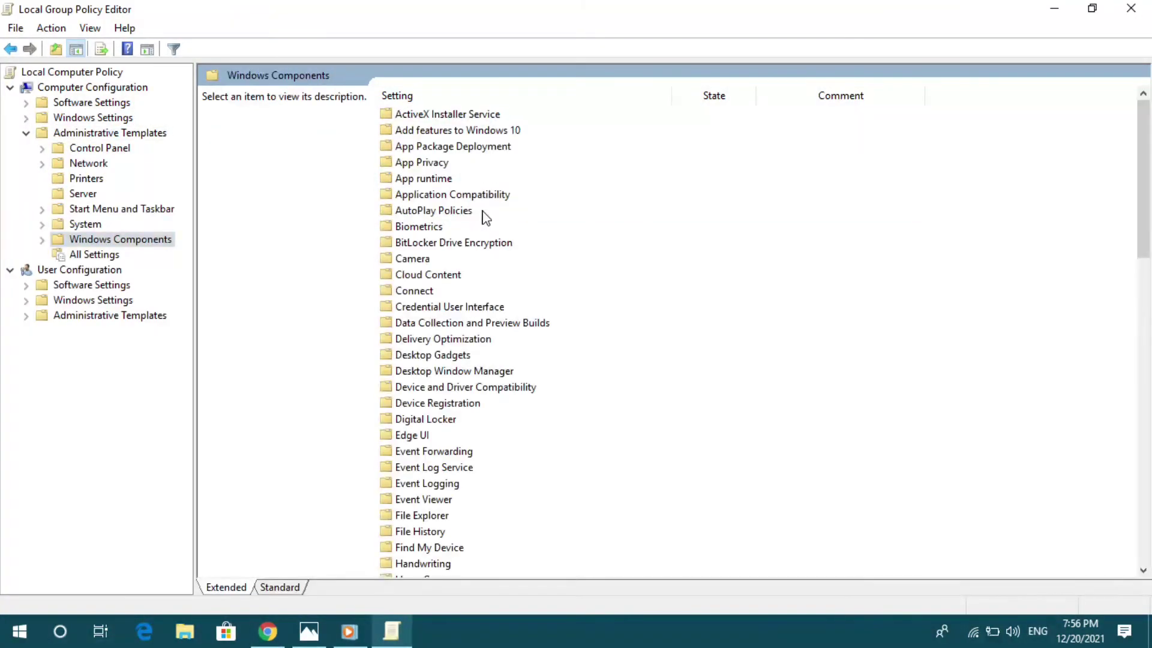
- Open the Windows Update folder within Windows Components
scroll(640, 372, "down", 10)
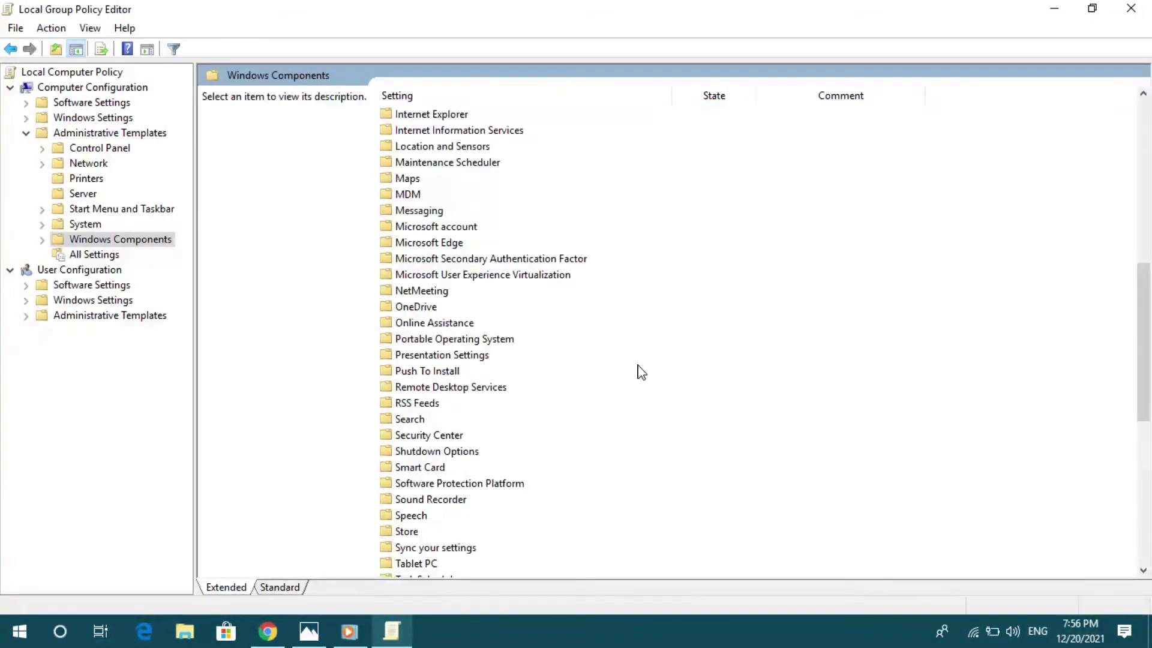
scroll(640, 372, "down", 5)
scroll(507, 390, "down", 4)
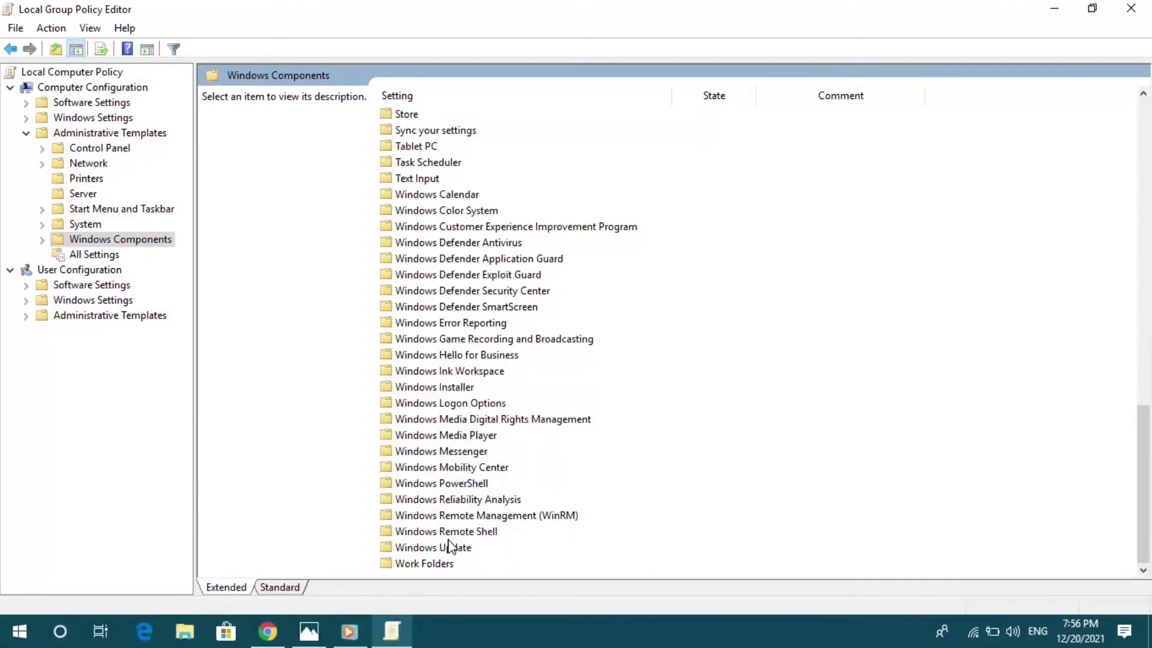
left_click(473, 552)
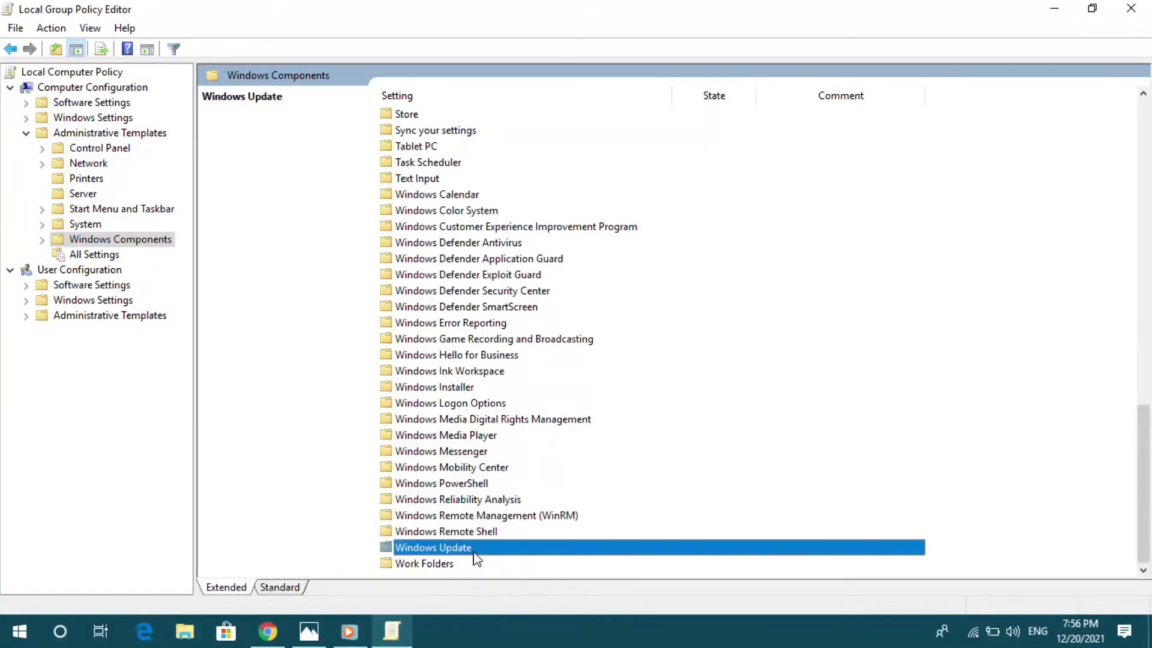
double_click(491, 549)
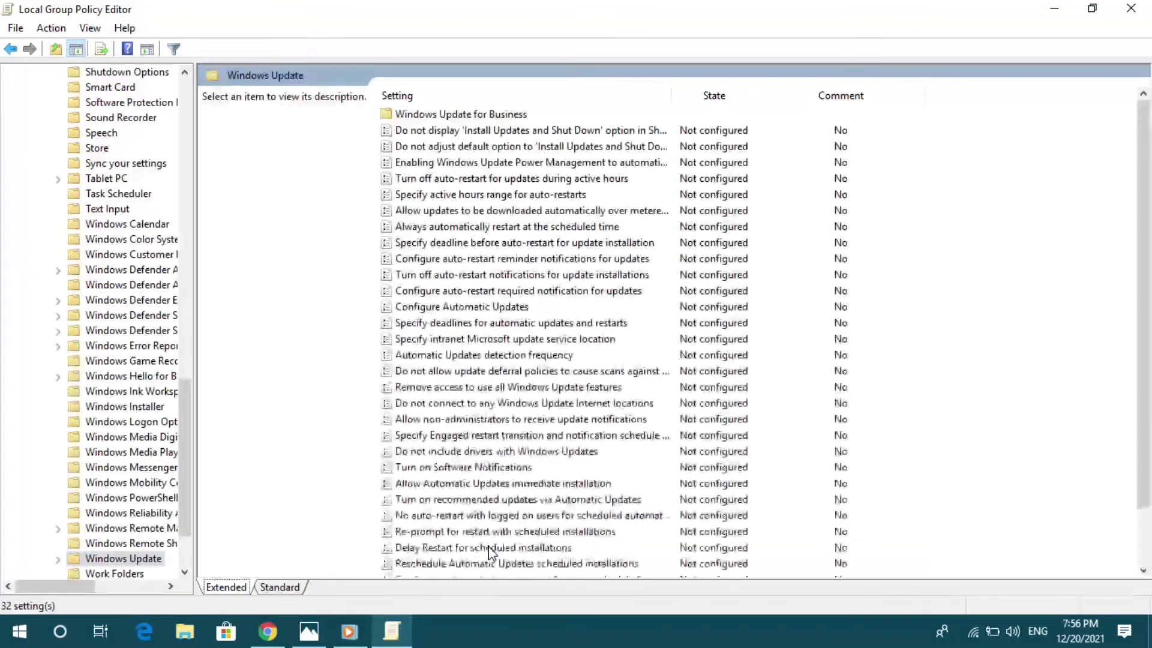
- Open the Configure Automatic Updates policy, choose Enabled, and close its dialog without applying
left_click(435, 309)
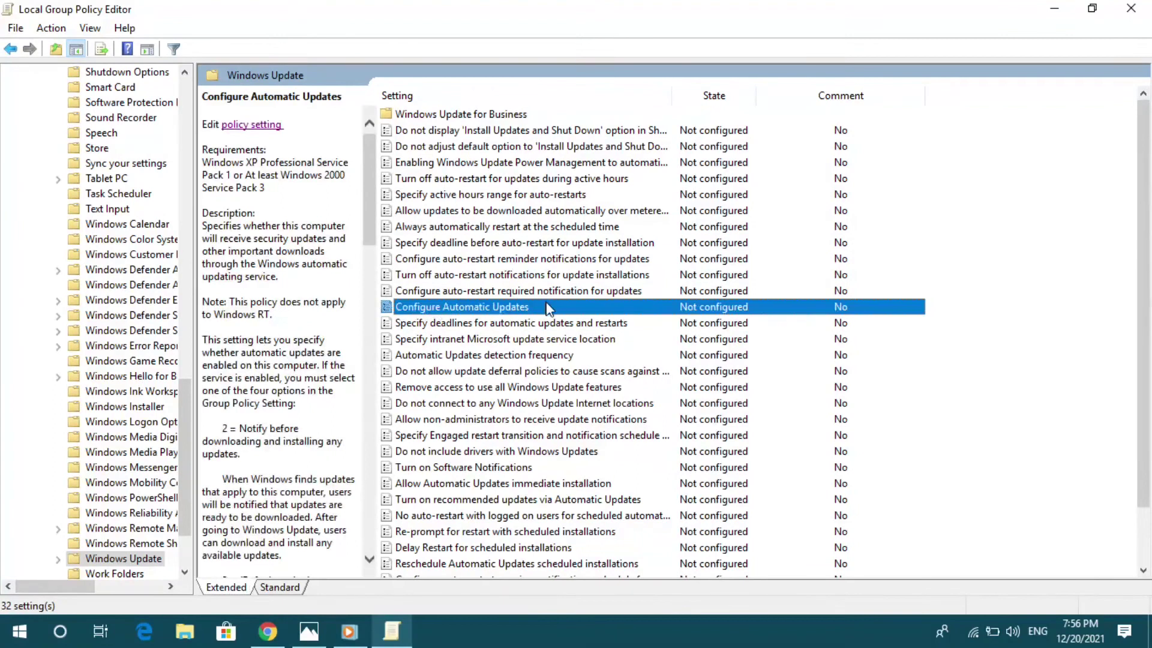
left_click(245, 129)
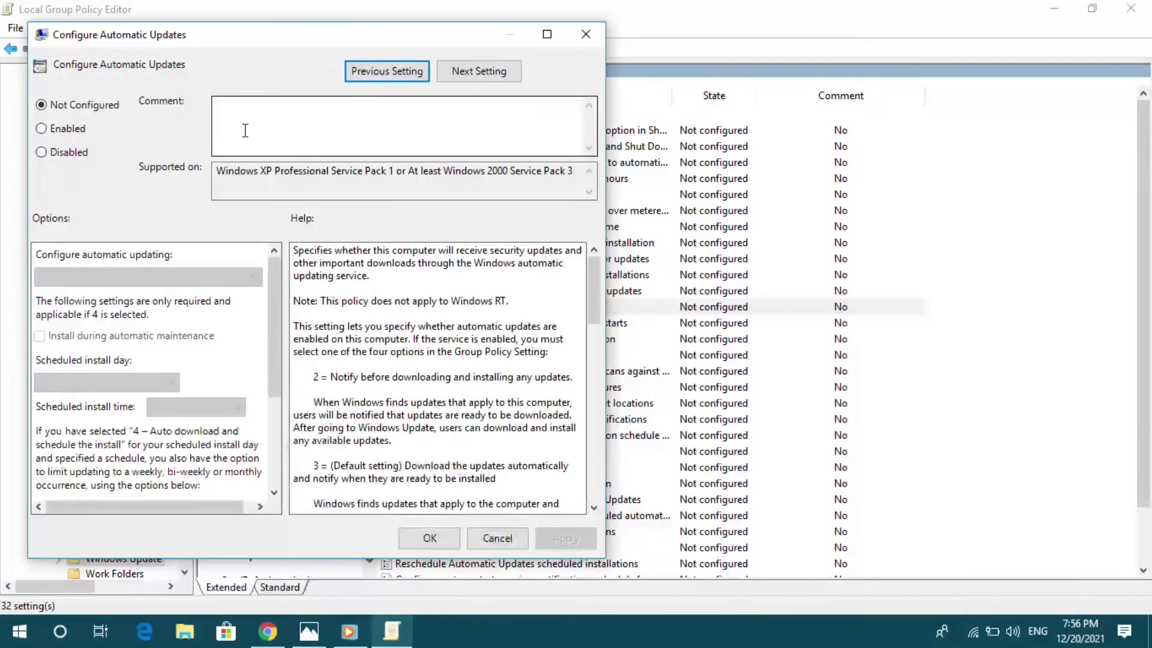
left_click(43, 131)
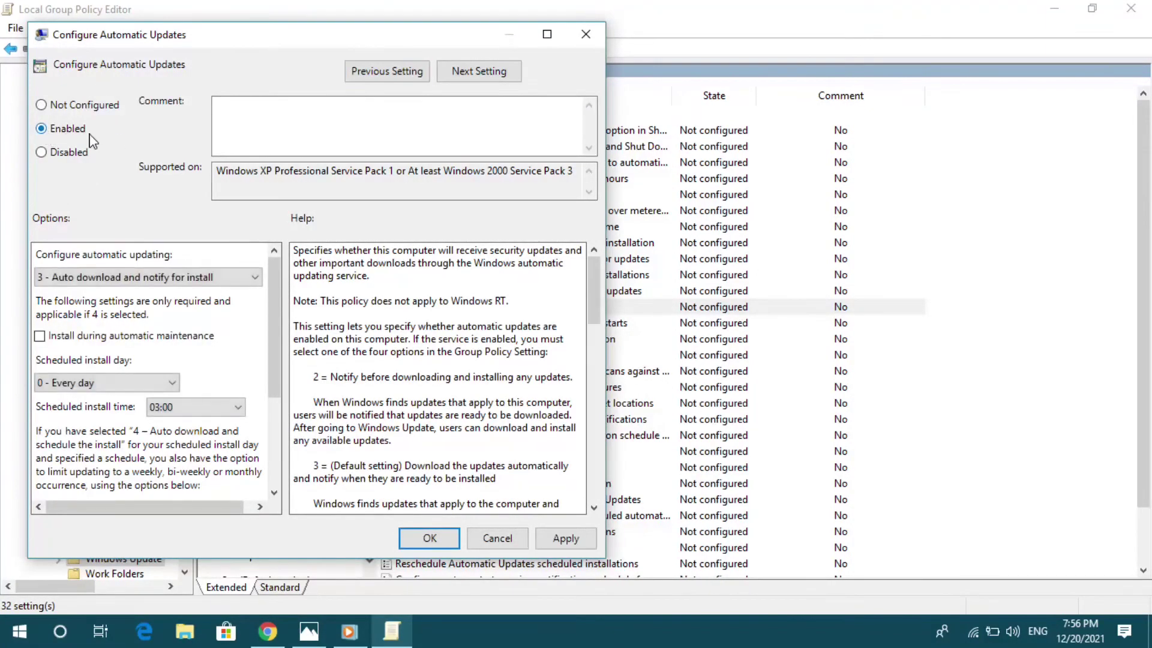
left_click(578, 541)
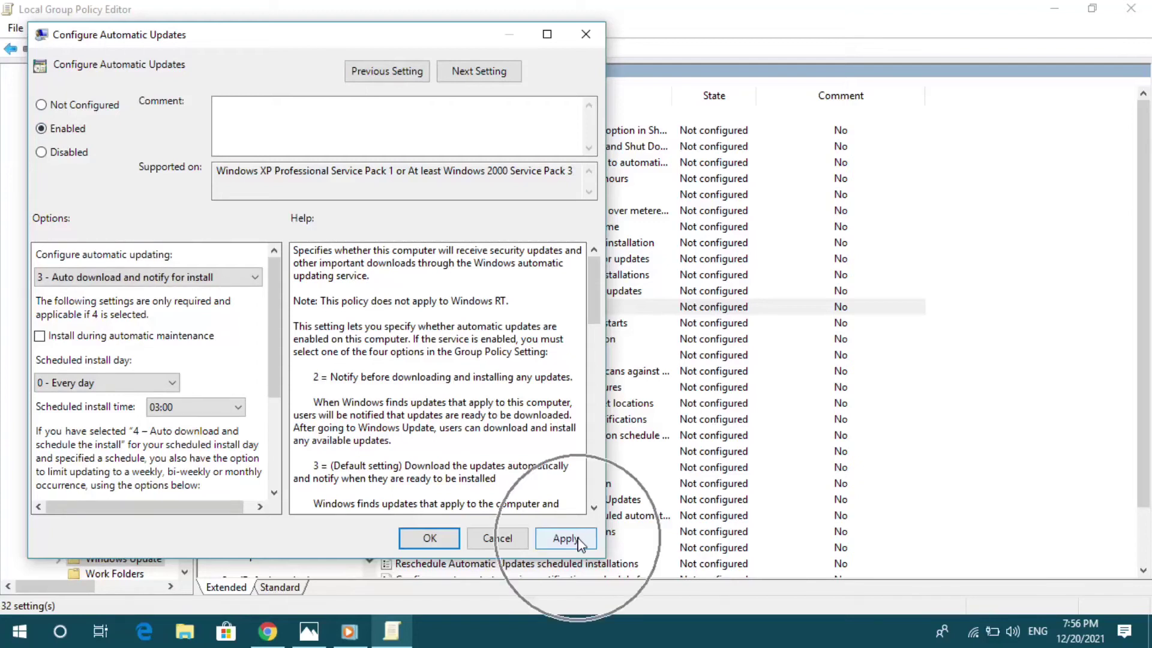
left_click(437, 540)
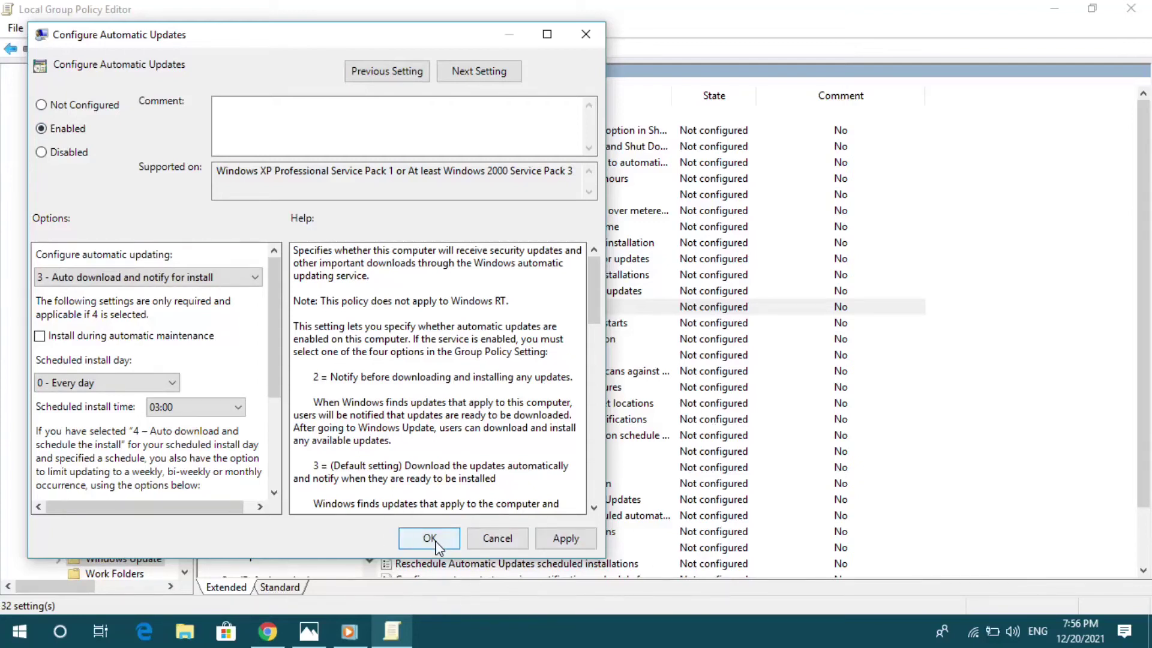
left_click(586, 35)
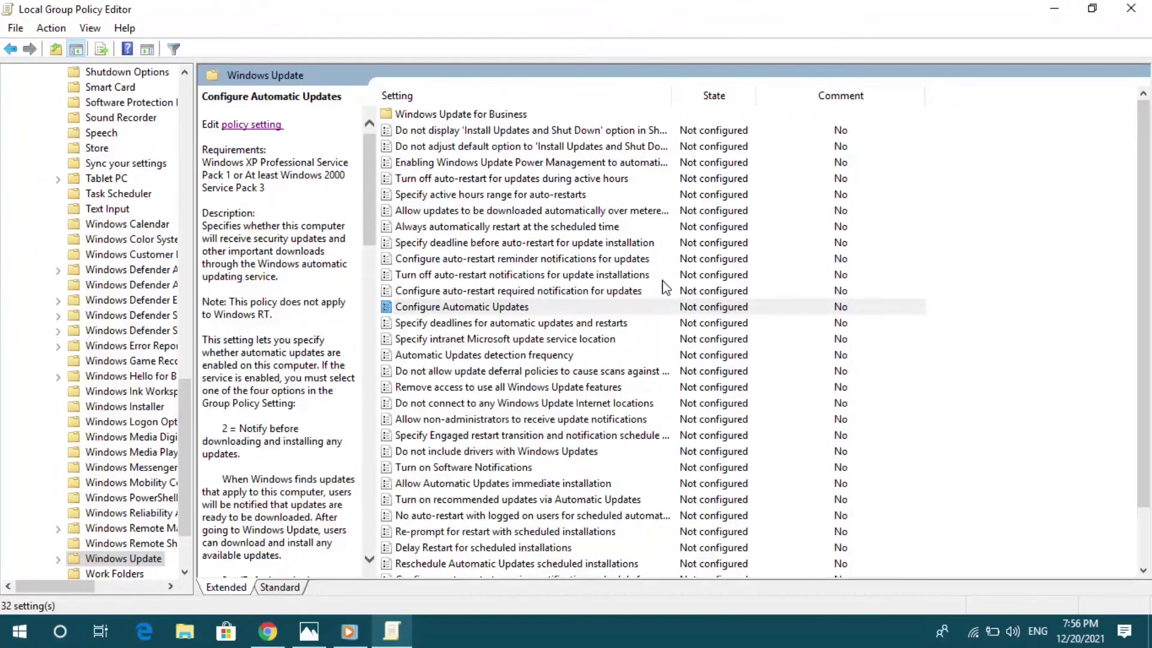
- Open the policy Always automatically restart at the scheduled time, choose Enabled, and close its dialog without applying
left_click(514, 228)
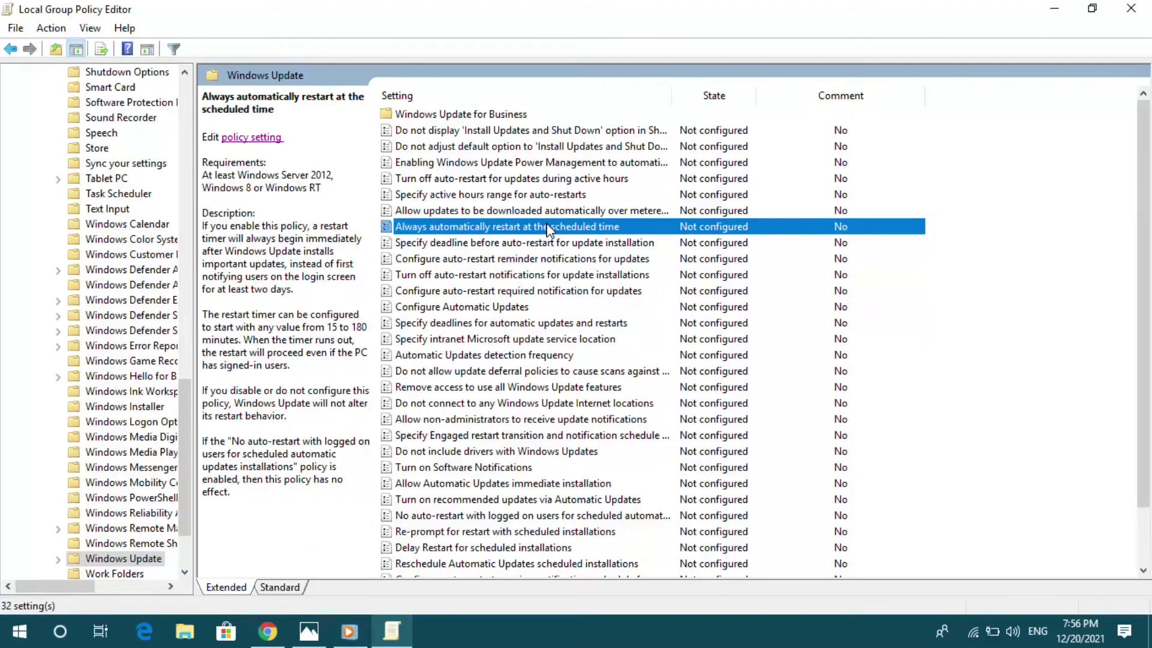
right_click(547, 230)
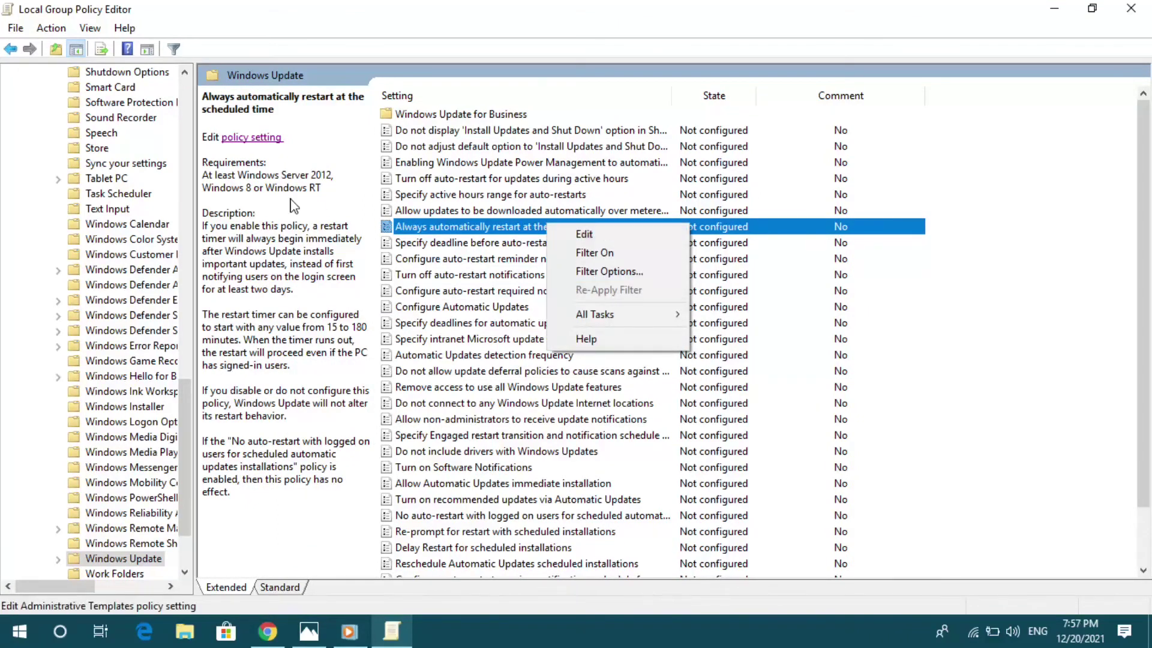
left_click(246, 143)
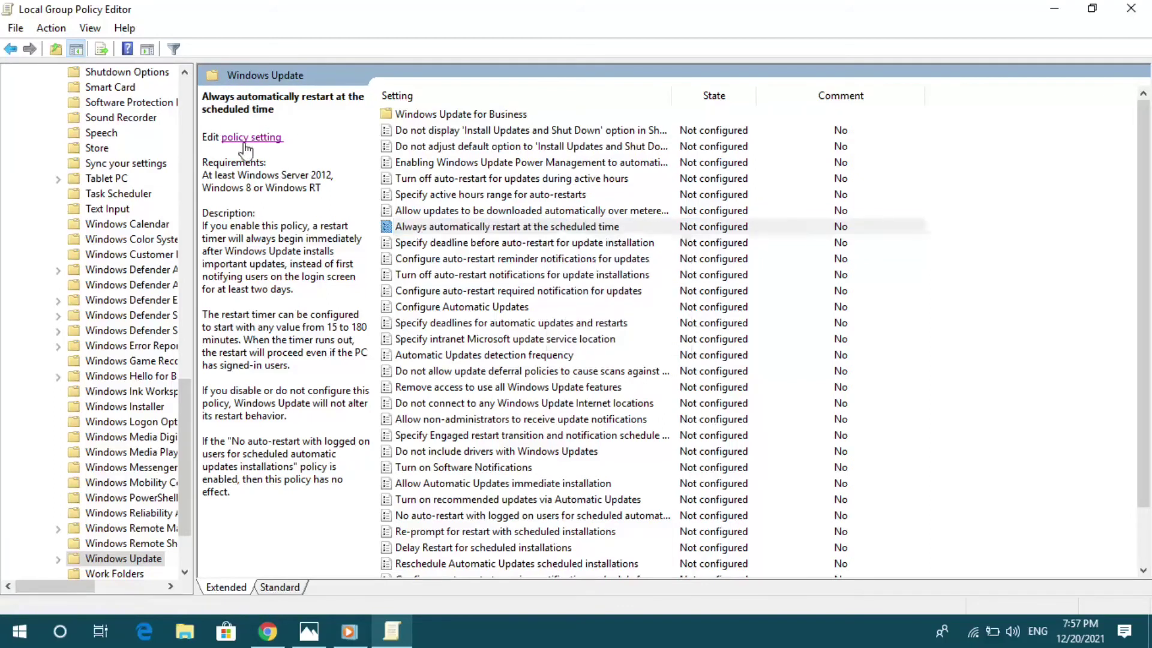
left_click(246, 142)
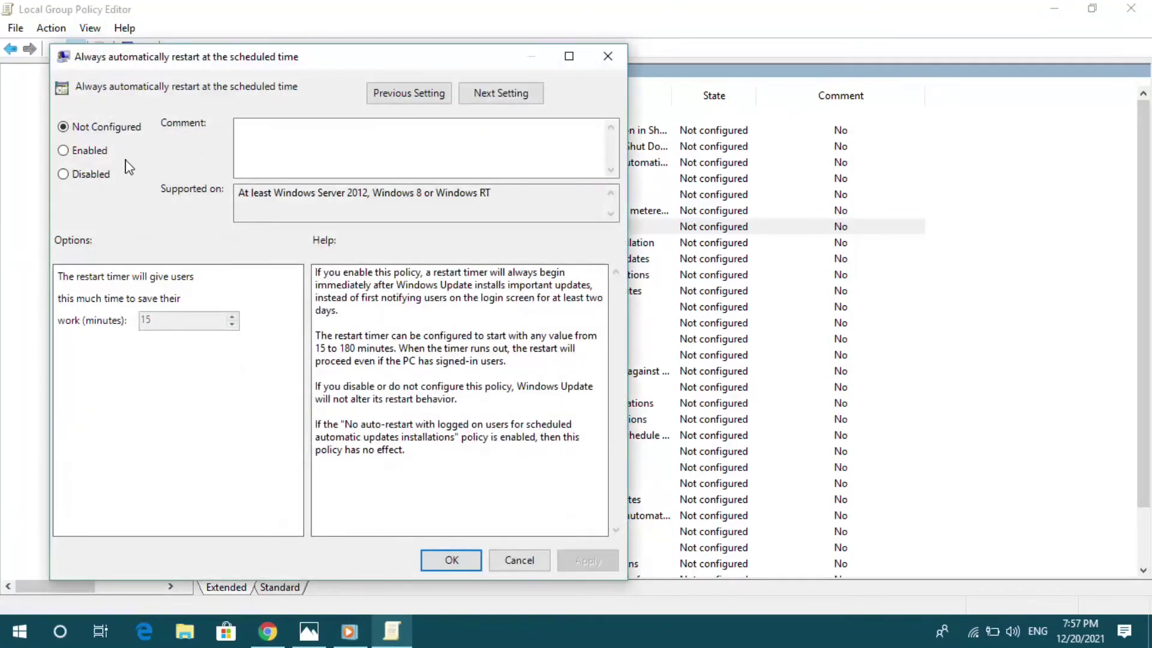
left_click(65, 153)
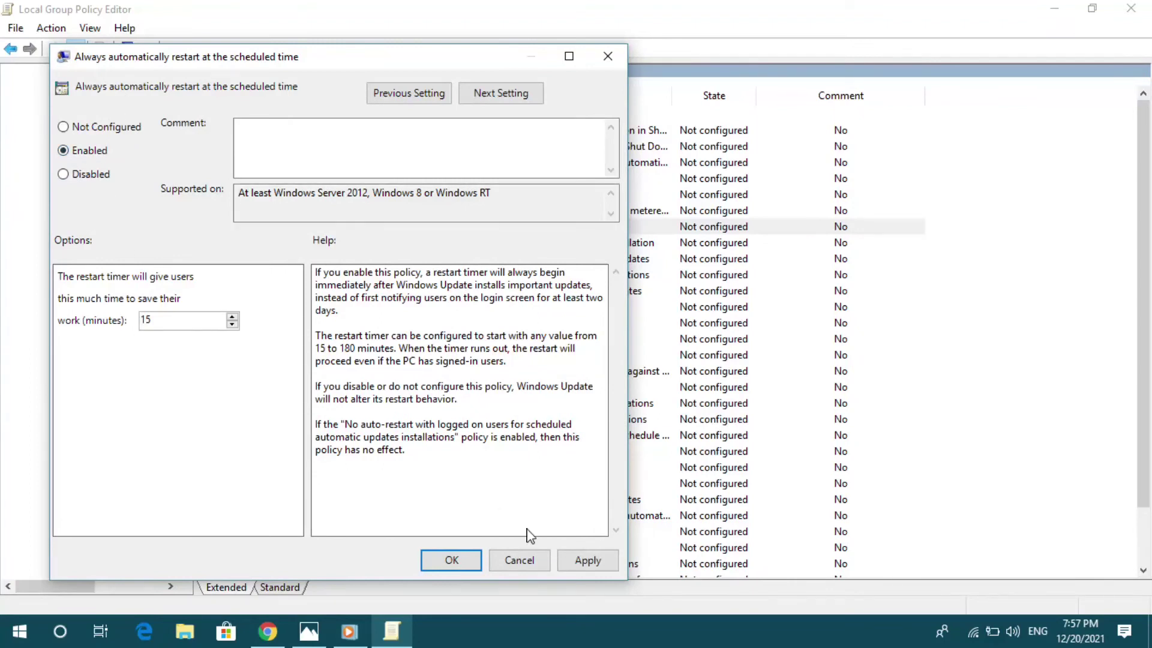
left_click(586, 561)
left_click(607, 56)
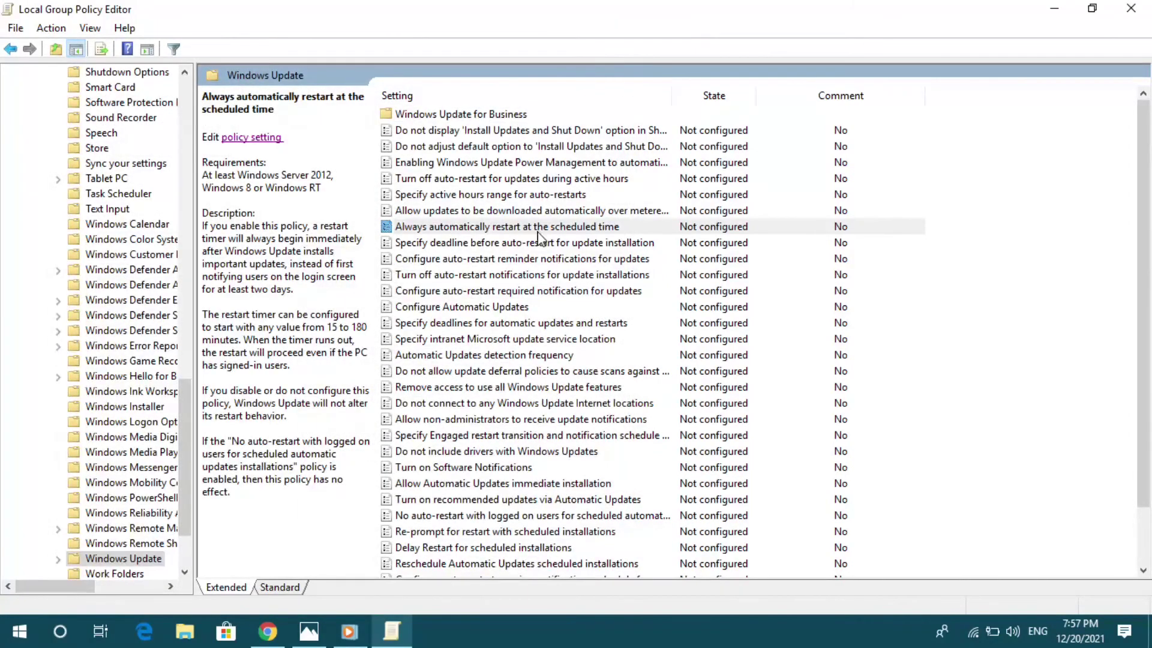
- Choose Enabled in the Configure auto-restart required notification for updates policy, close it without applying, and exit the editor
left_click(537, 292)
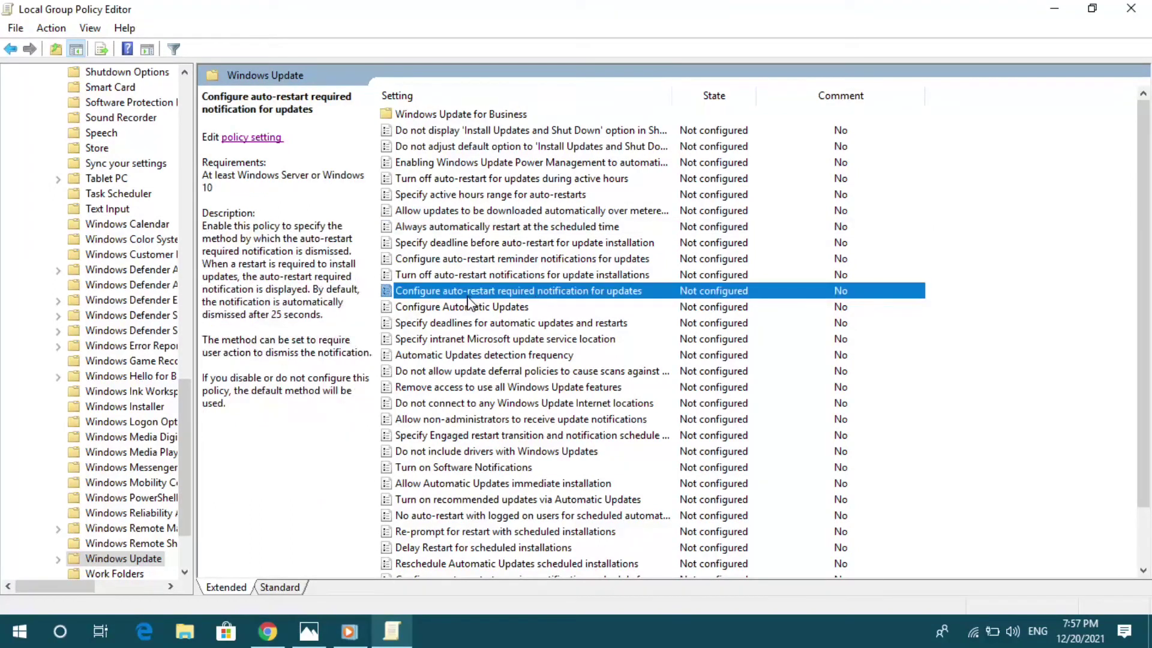
left_click(261, 144)
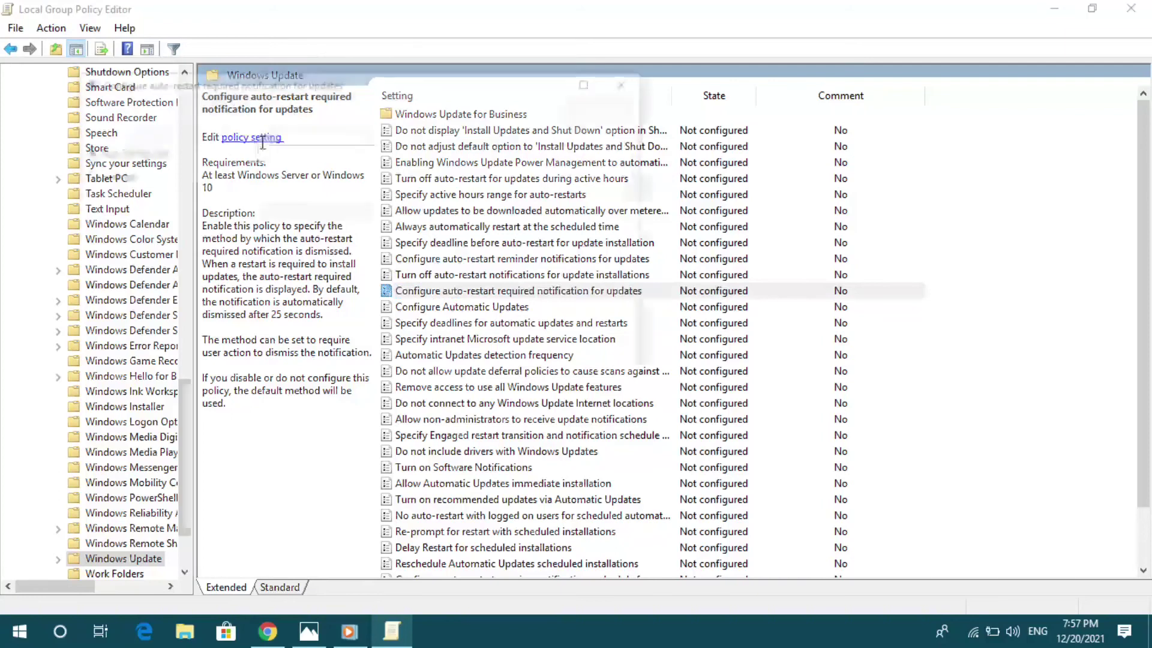
left_click(121, 175)
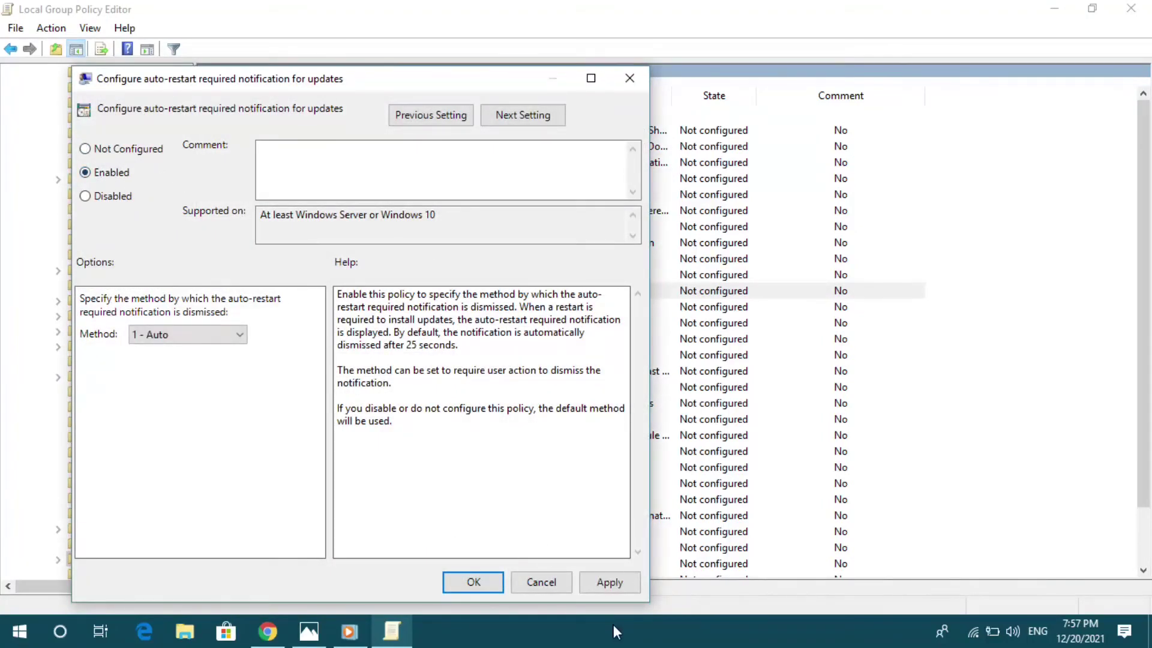
left_click(607, 583)
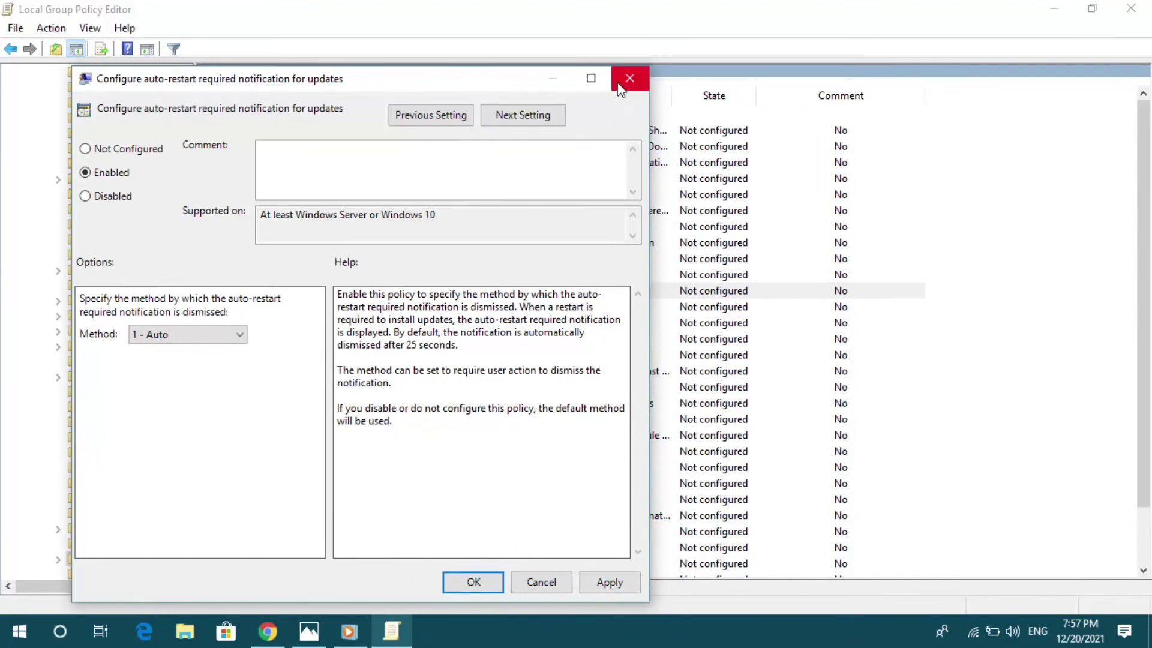
left_click(628, 78)
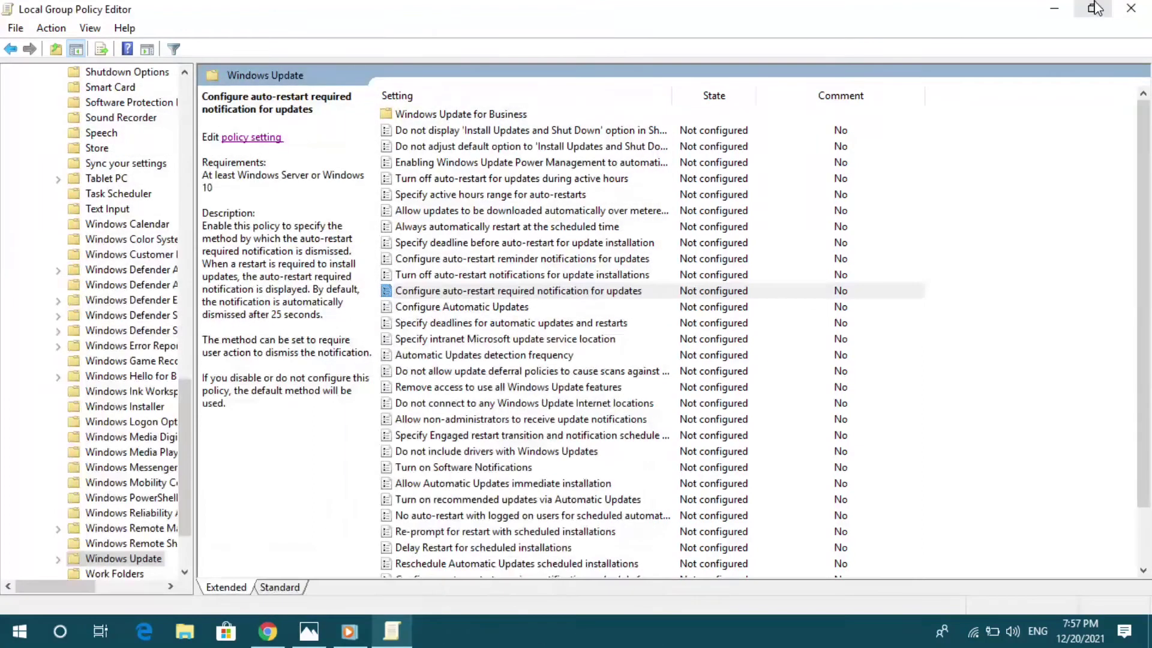
left_click(1131, 7)
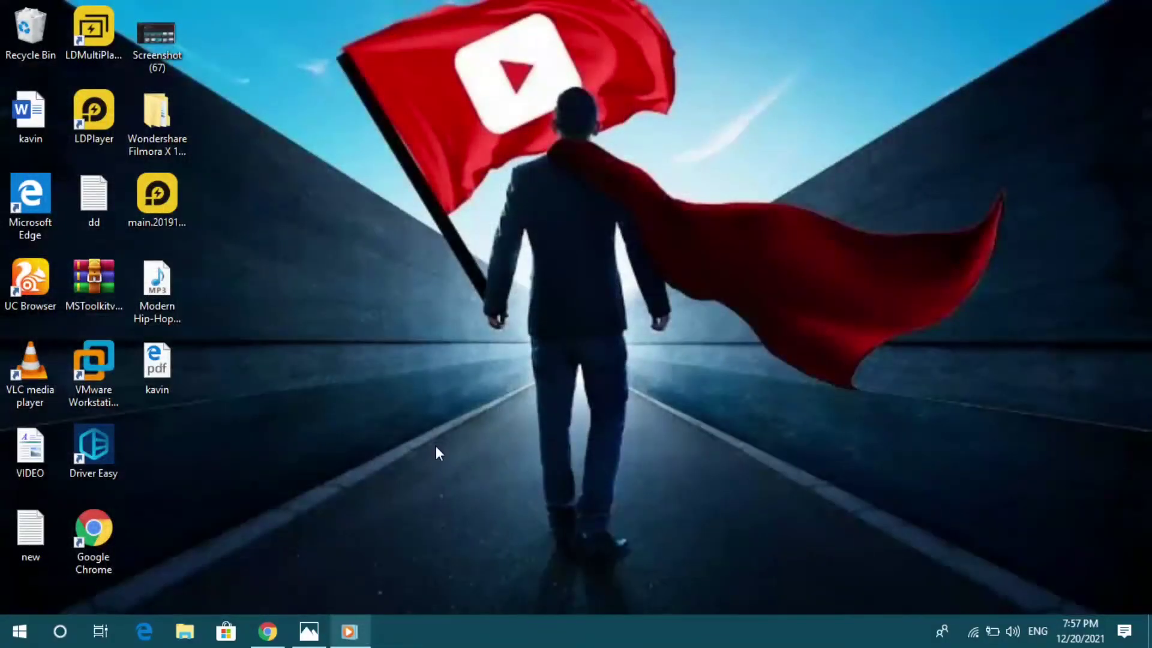
- Switch to File Explorer and open the Windows folder on Local Disk (C:)
left_click(186, 630)
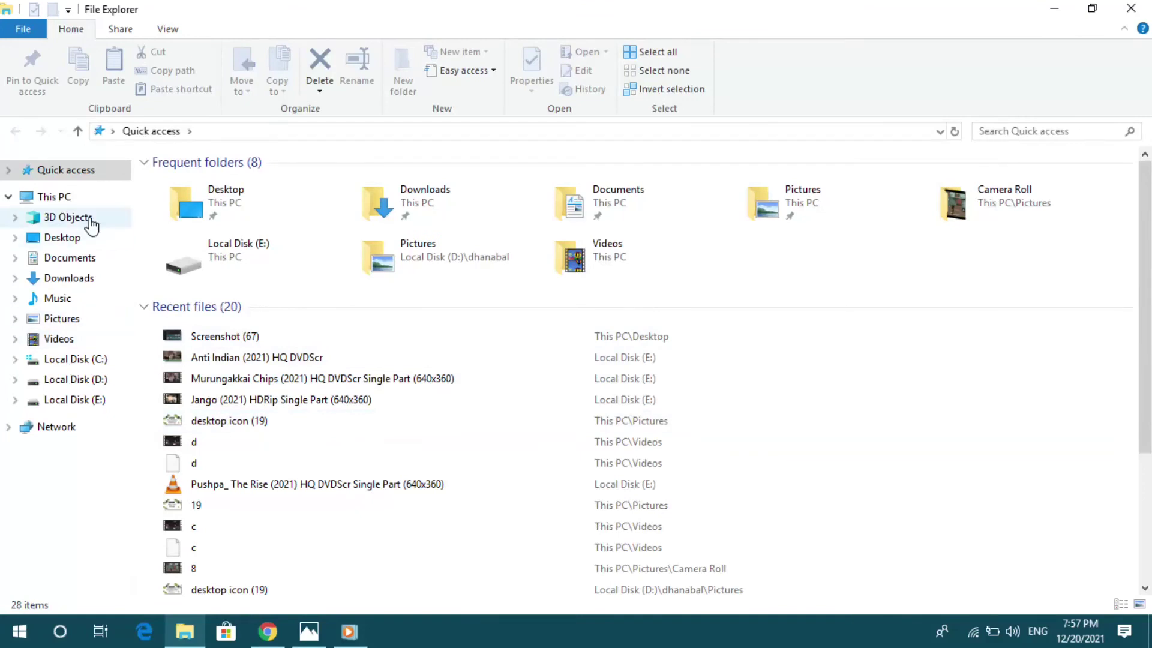
left_click(85, 201)
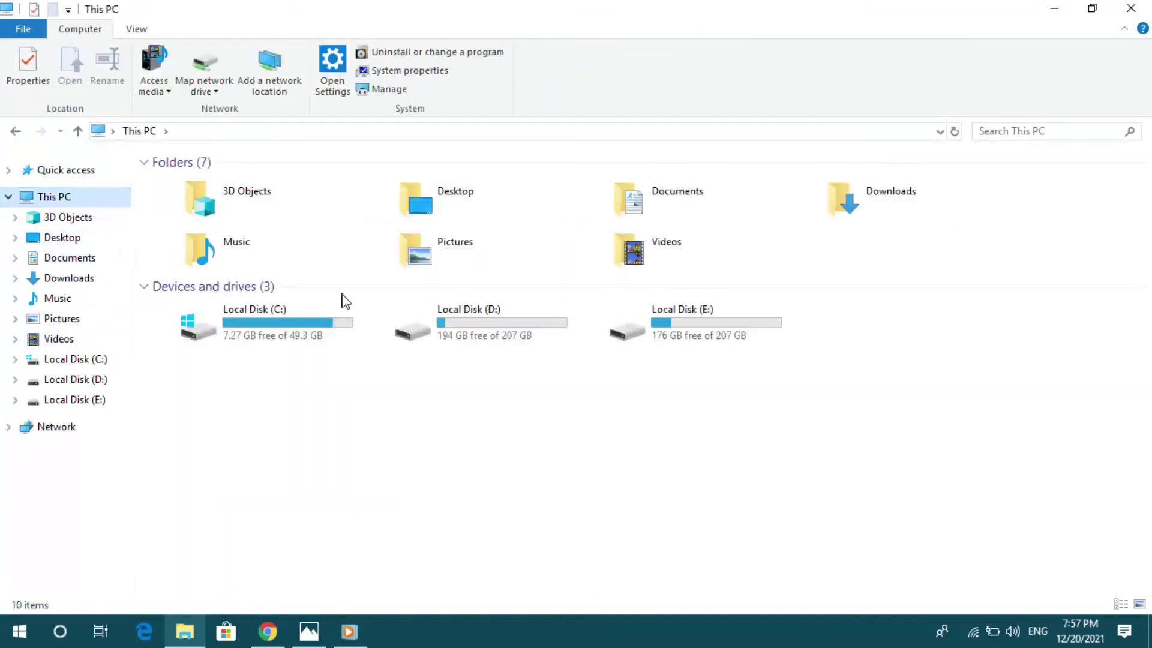
left_click(266, 335)
double_click(265, 335)
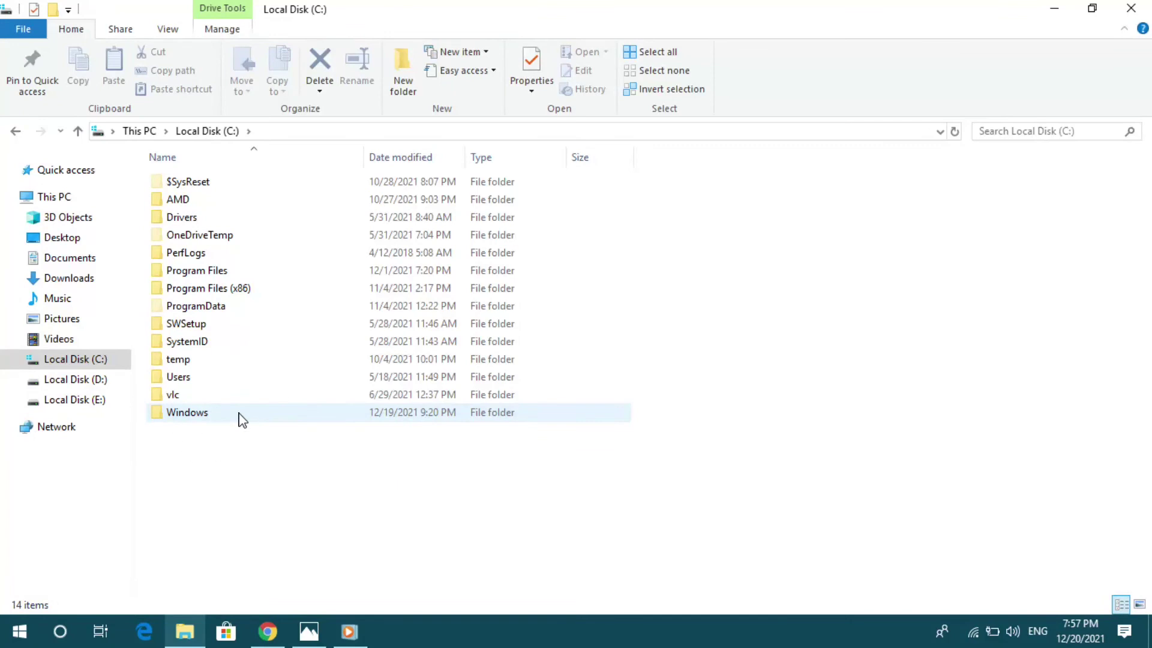
left_click(242, 420)
double_click(242, 419)
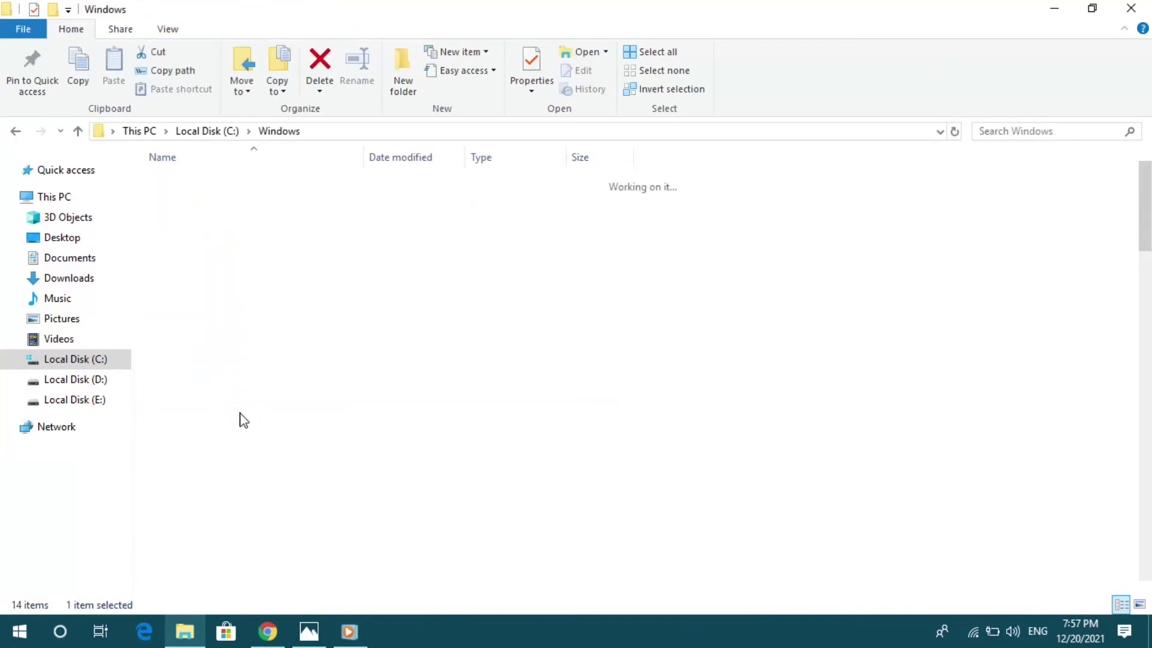
- Find and open the SoftwareDistribution folder inside the Windows folder
scroll(454, 384, "down", 5)
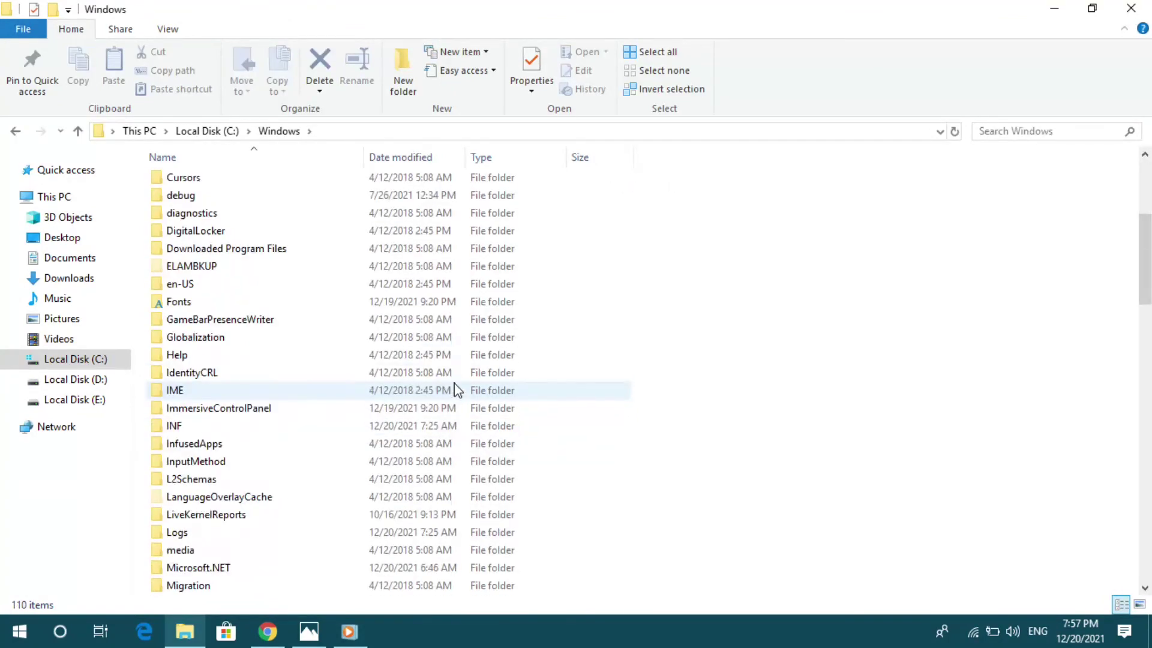
scroll(454, 390, "down", 10)
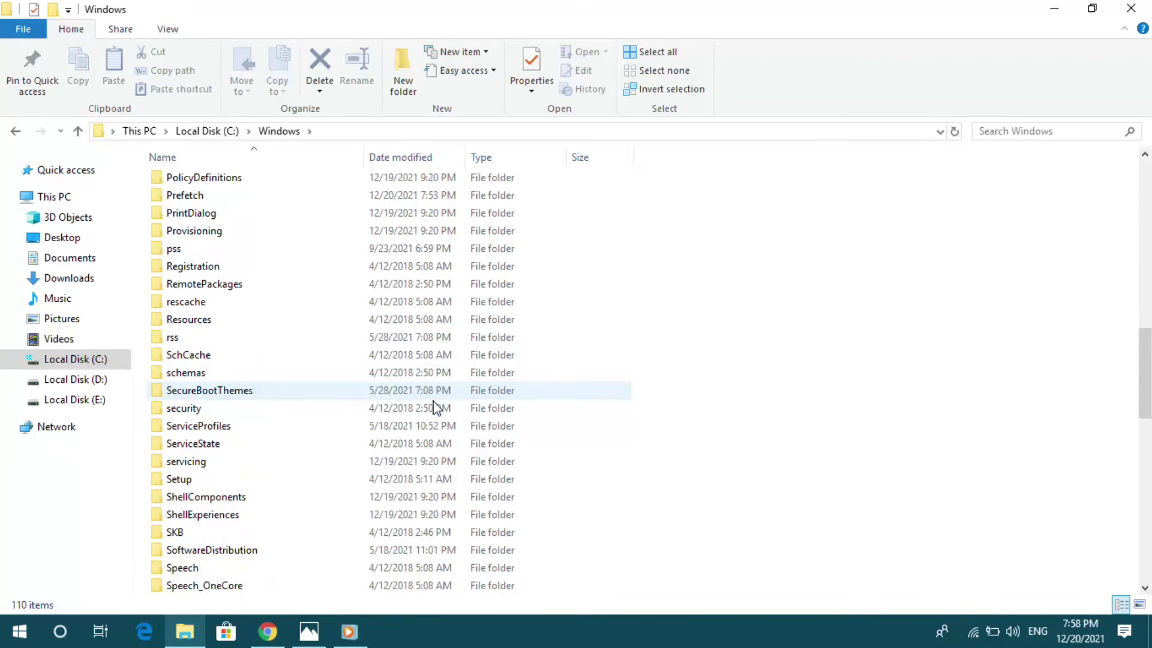
left_click(303, 559)
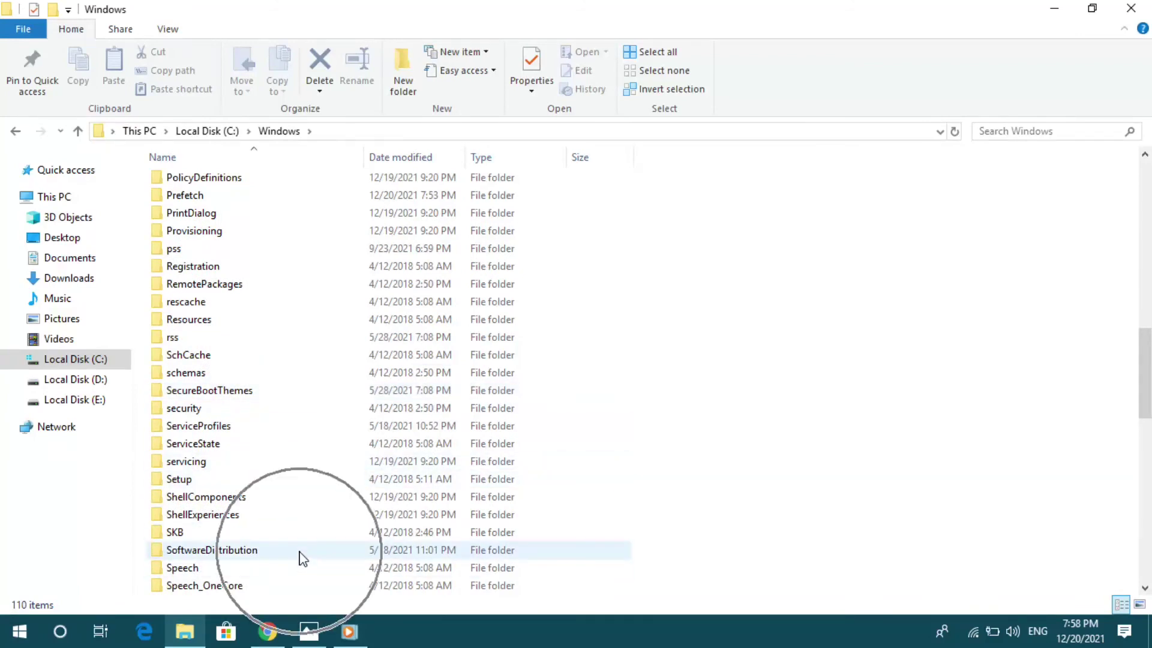
left_click(298, 552)
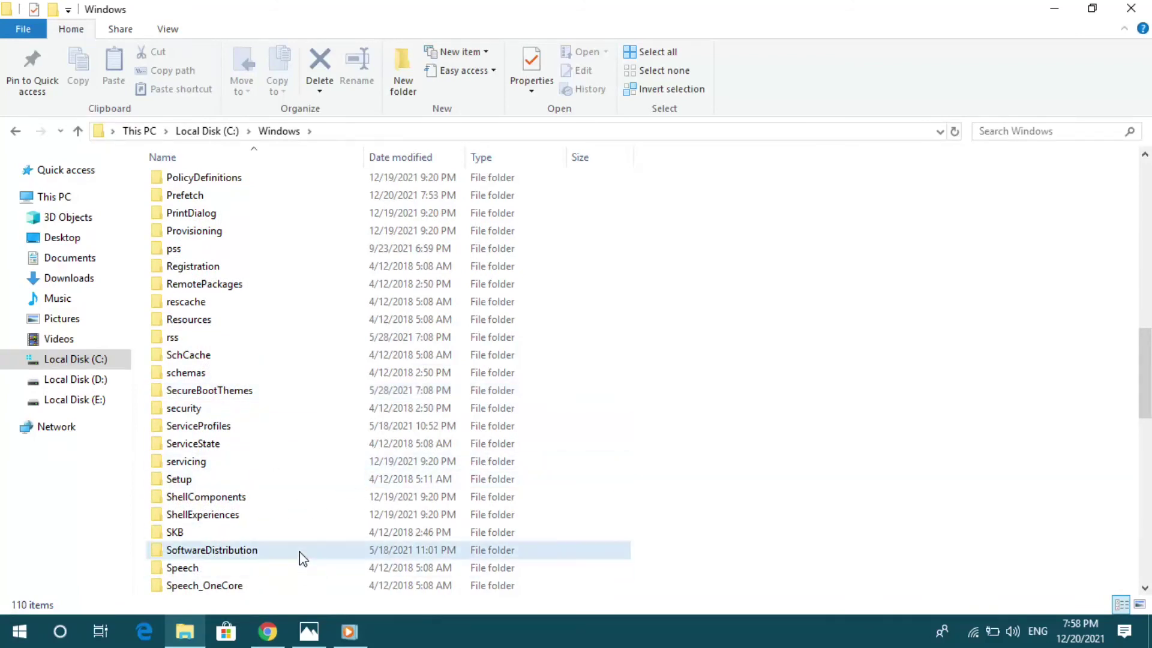
double_click(262, 552)
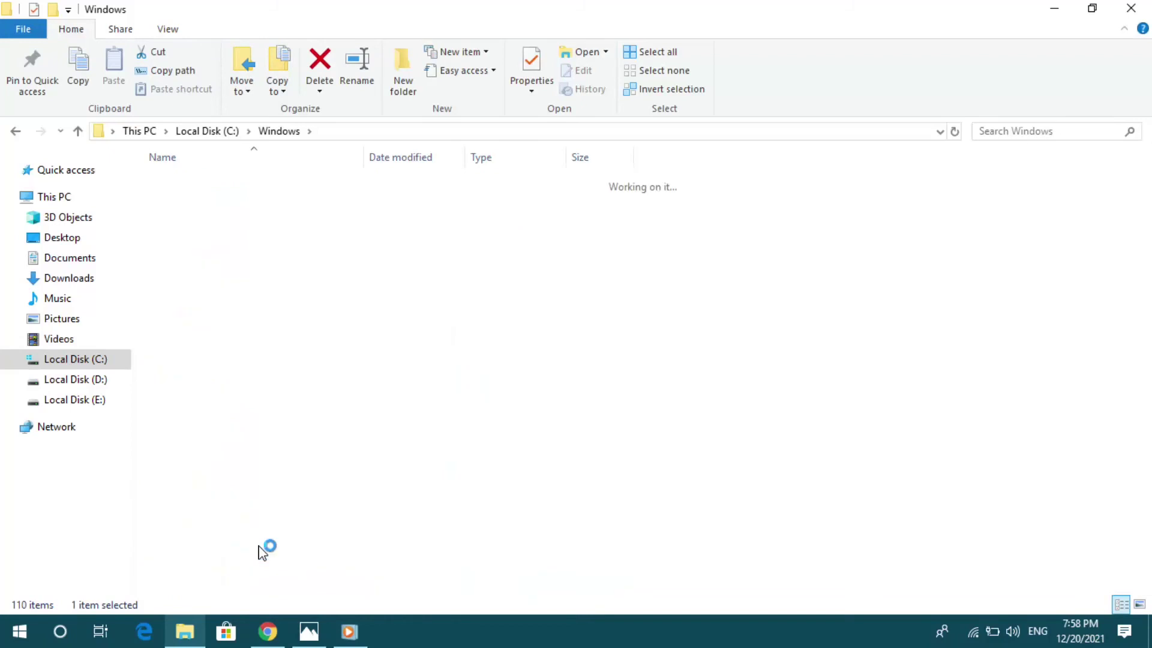
- Select all items in SoftwareDistribution, view the available actions without deleting anything, and close File Explorer
key("ctrl+a")
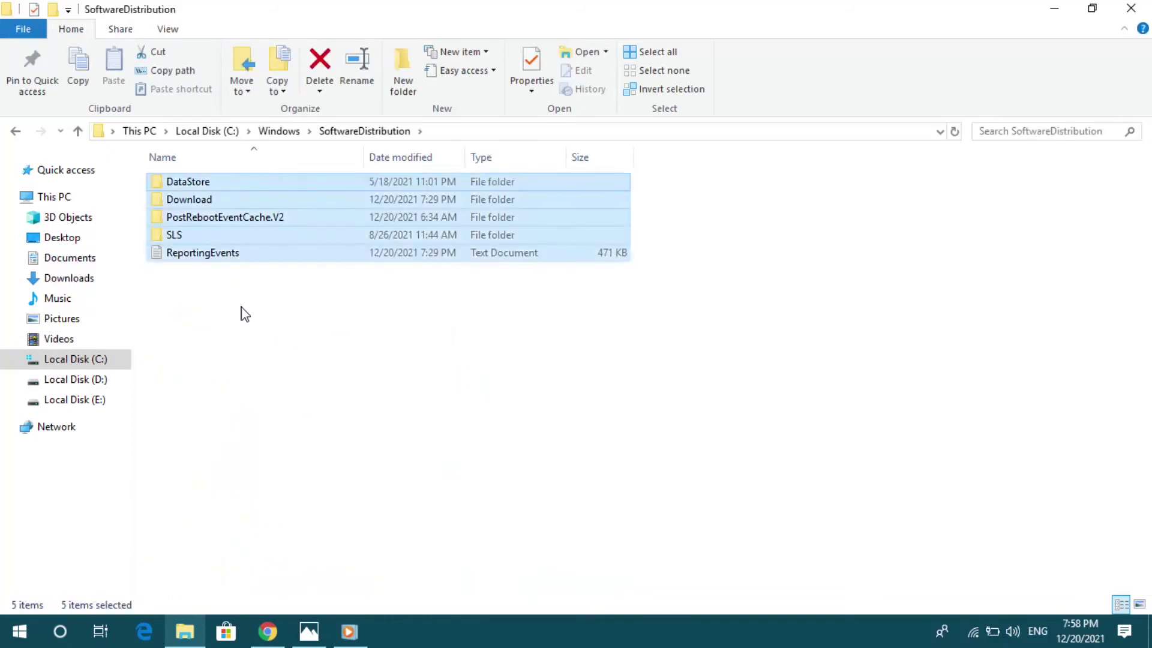
right_click(341, 204)
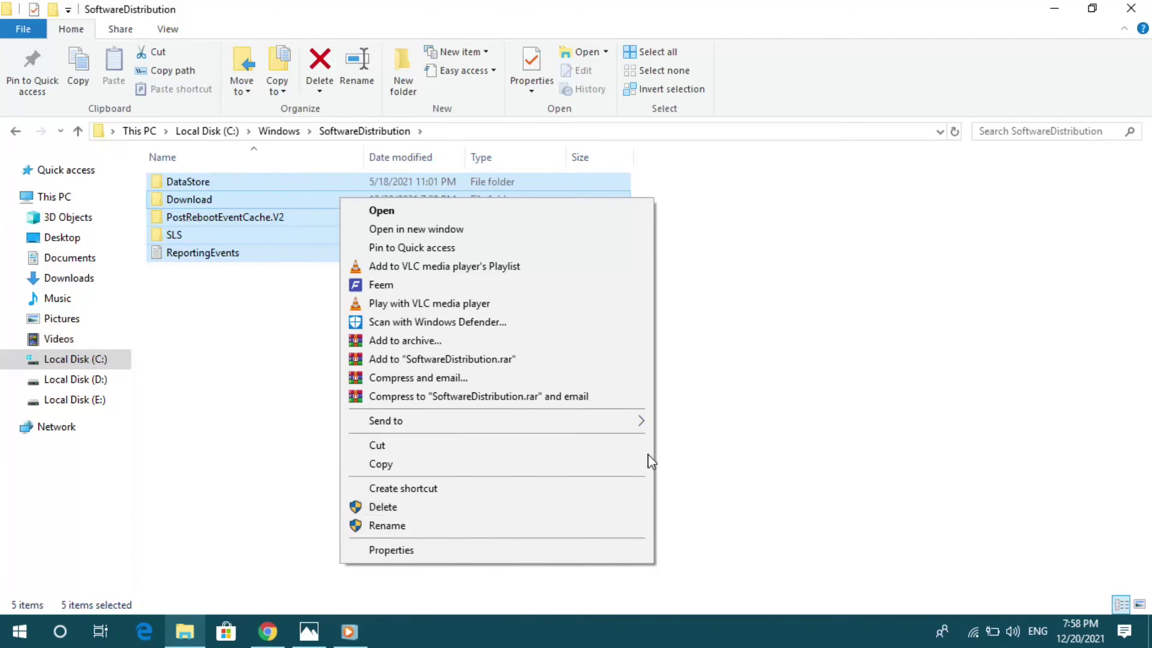
left_click(700, 458)
left_click(1131, 8)
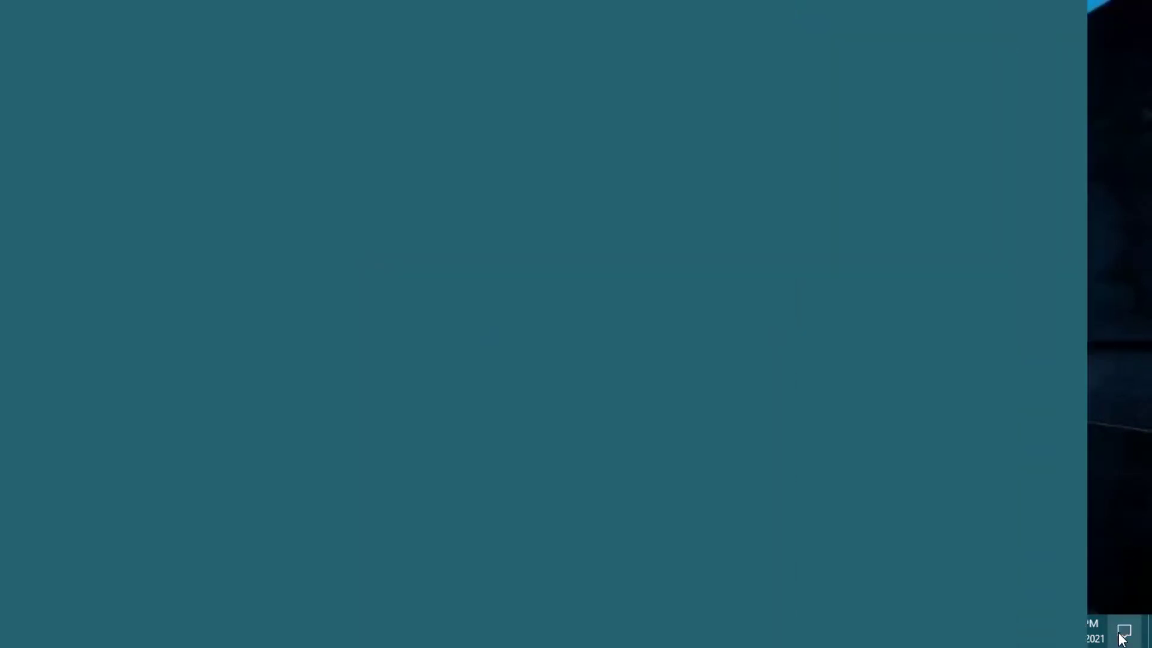
- Switch to Windows Settings and open the Update & Security section
left_click(1123, 631)
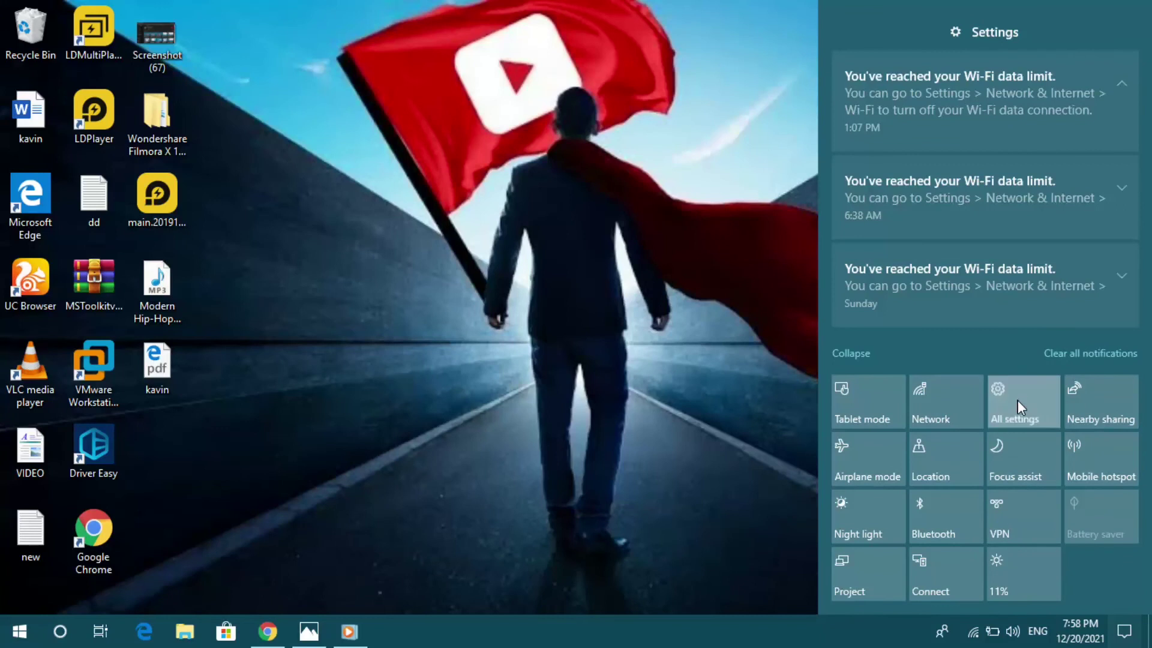
key("super+i")
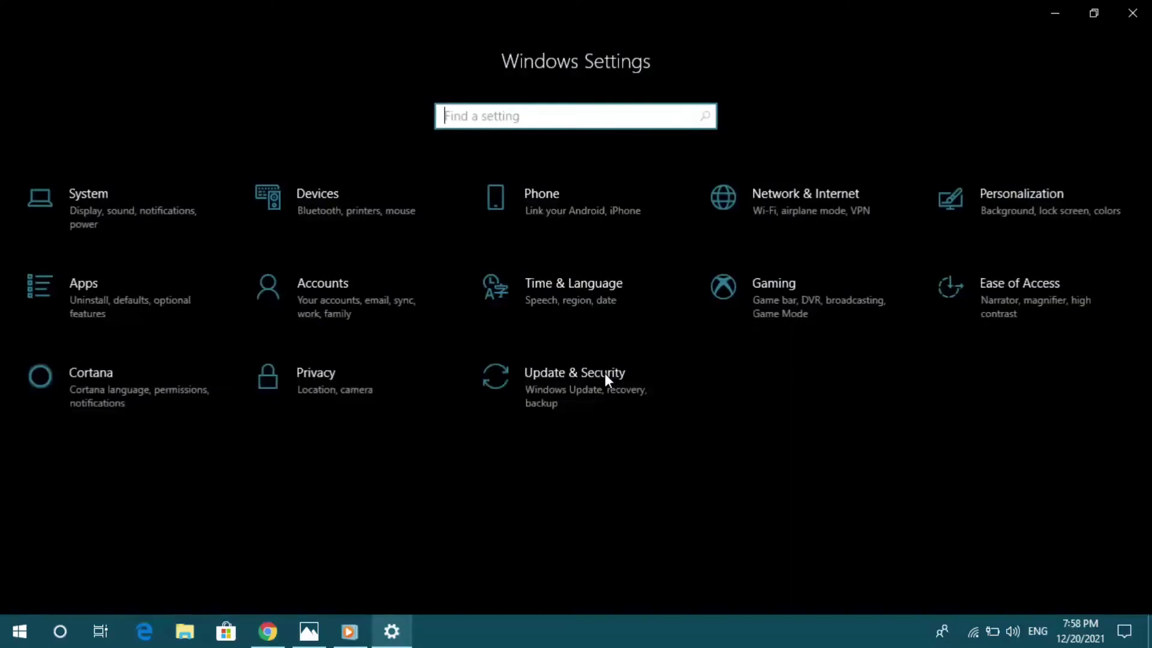
left_click(548, 384)
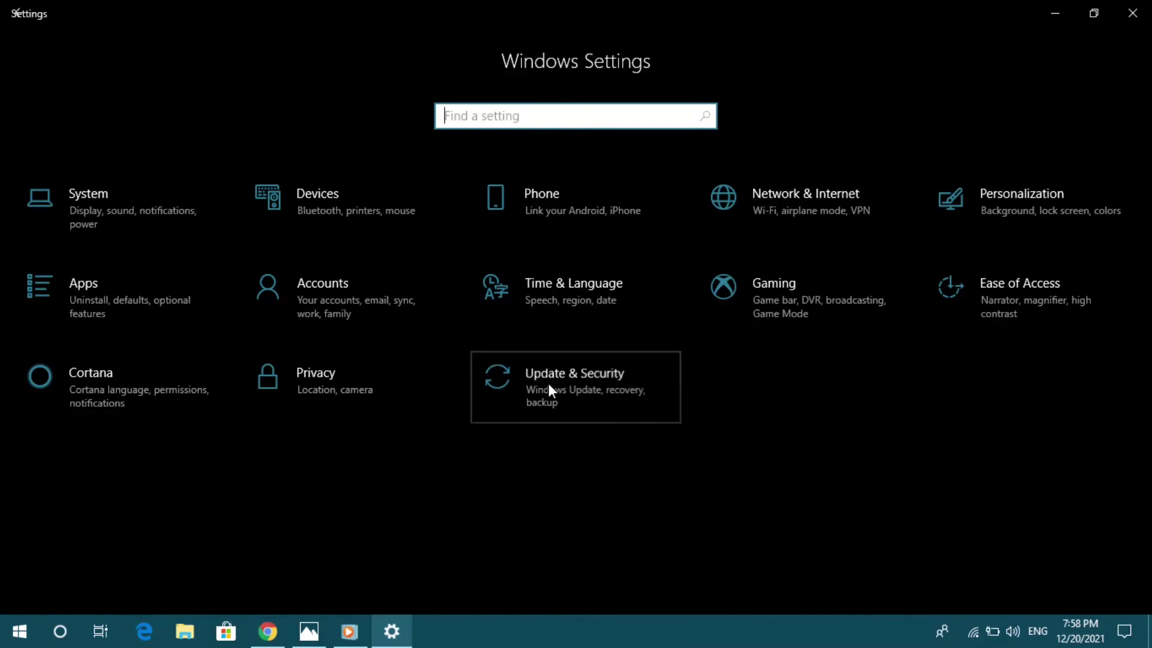
left_click(549, 384)
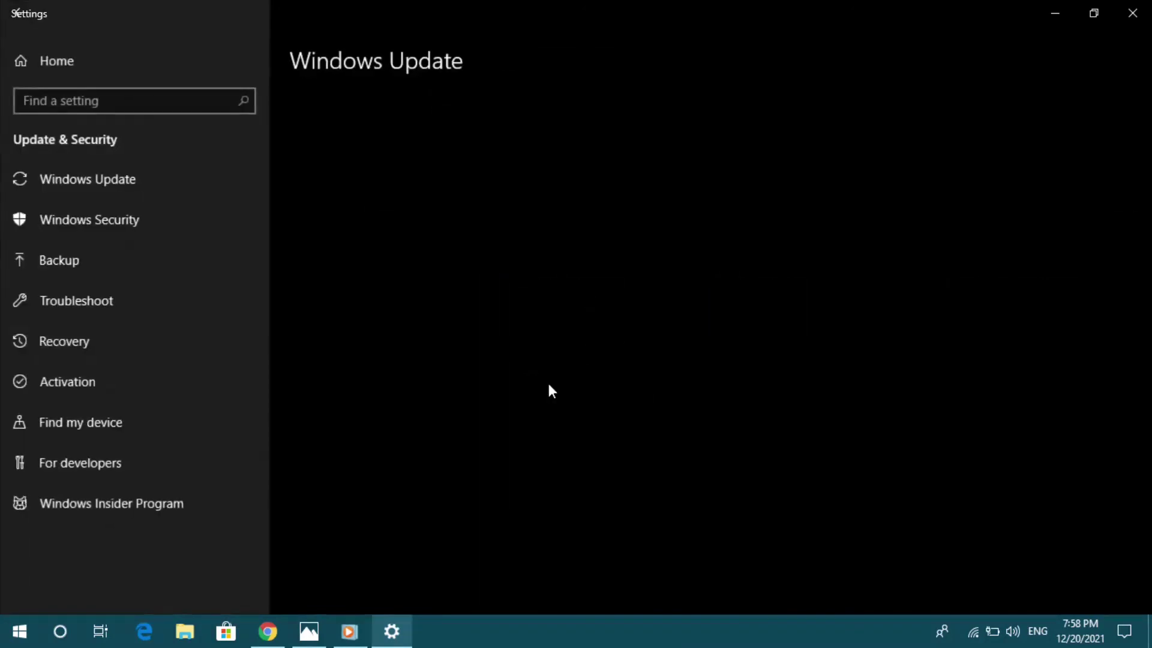
- Go to the Troubleshoot page and expand the Windows Update troubleshooter entry
left_click(85, 299)
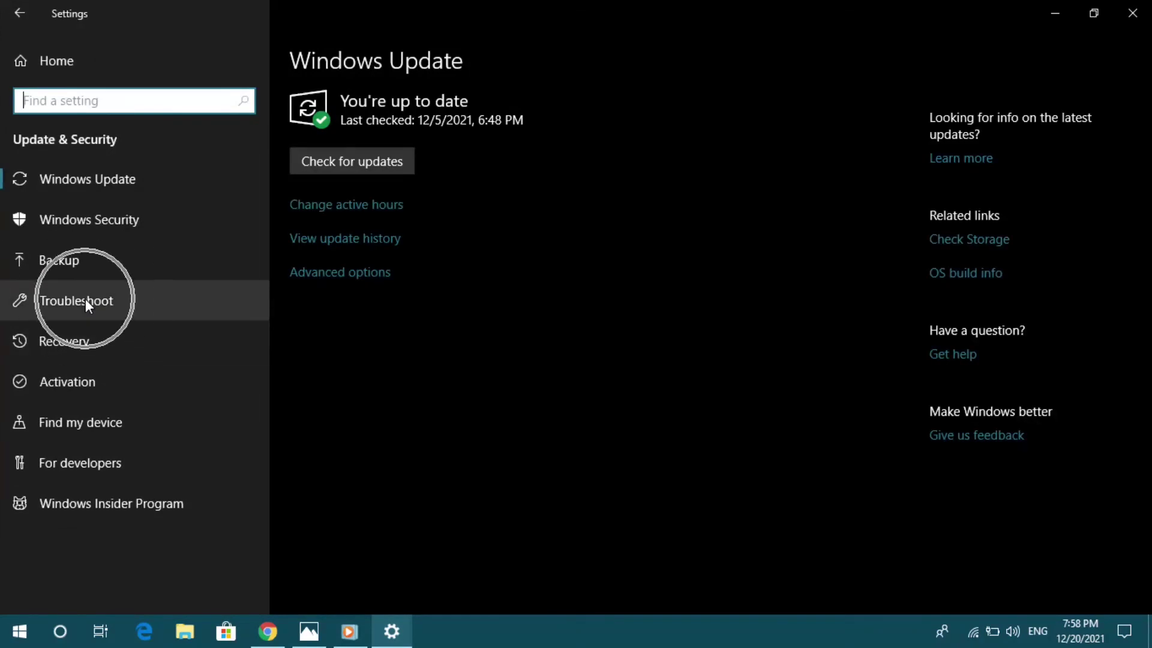
left_click(116, 296)
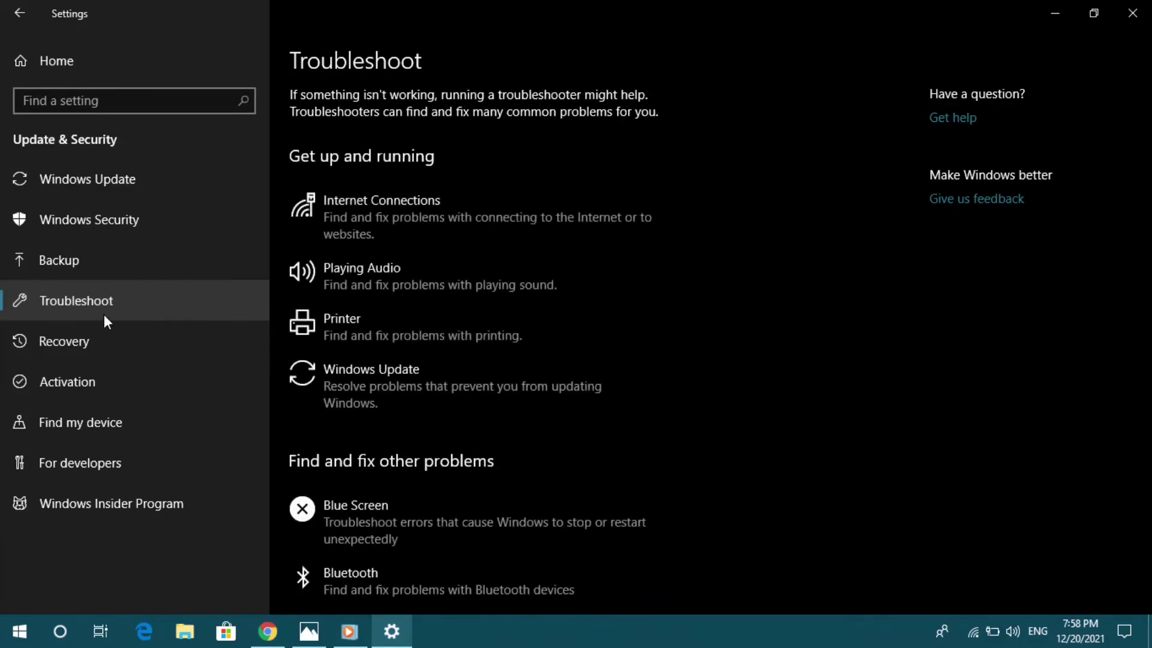
left_click(424, 391)
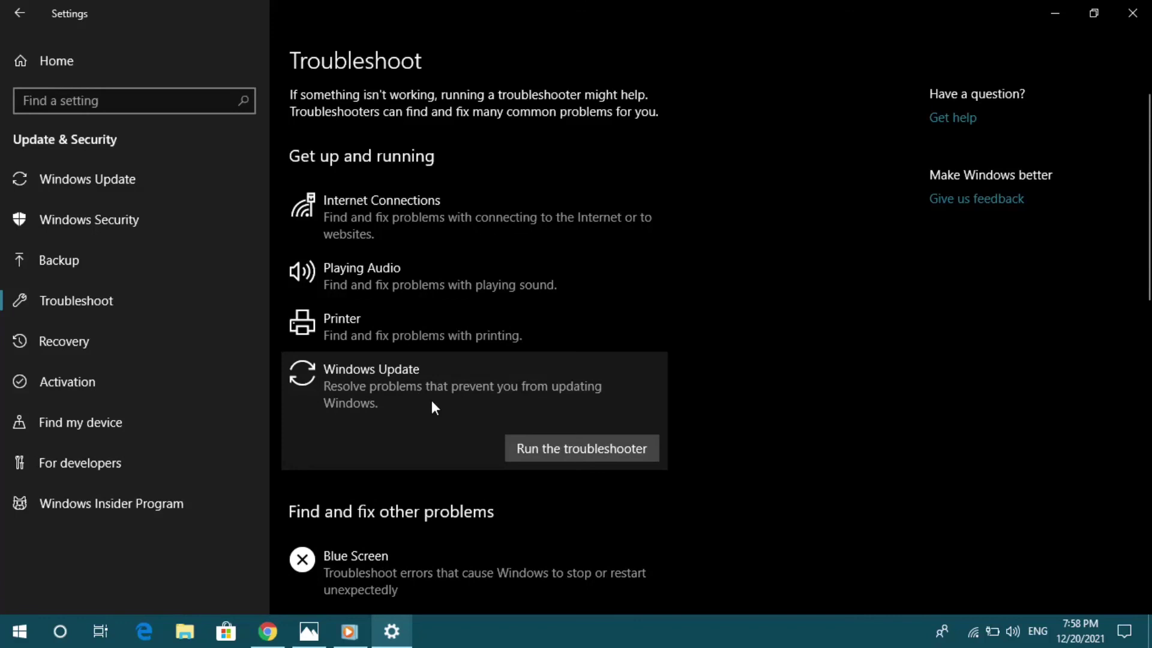
left_click(603, 448)
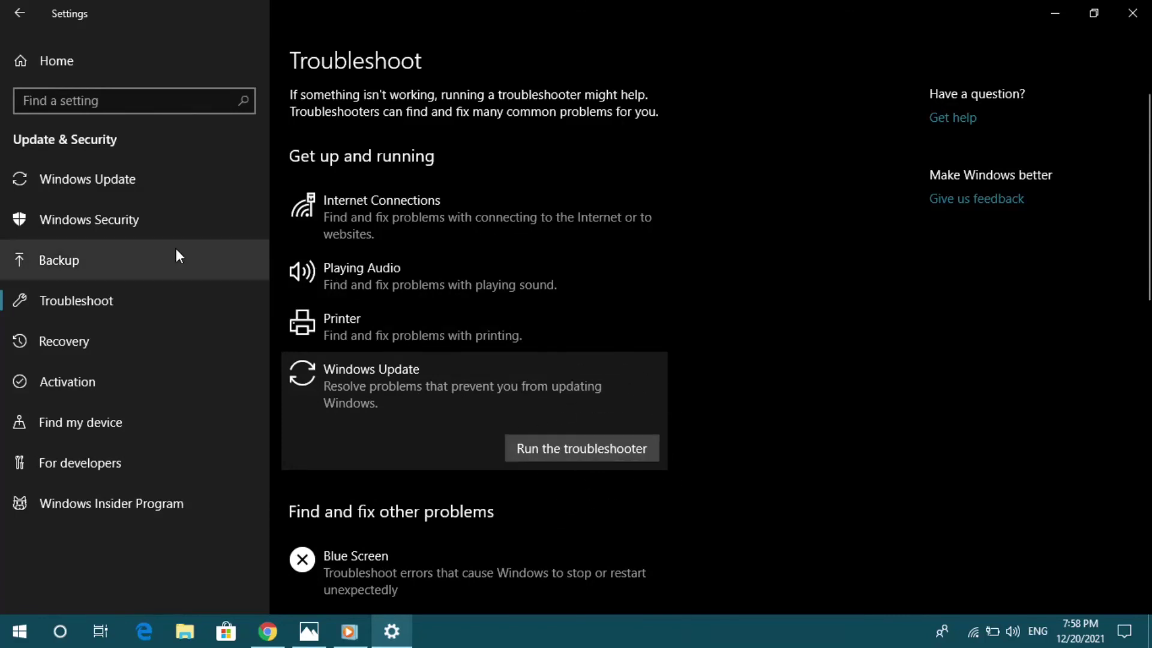
- Return to the Windows Update page and close Settings
left_click(106, 191)
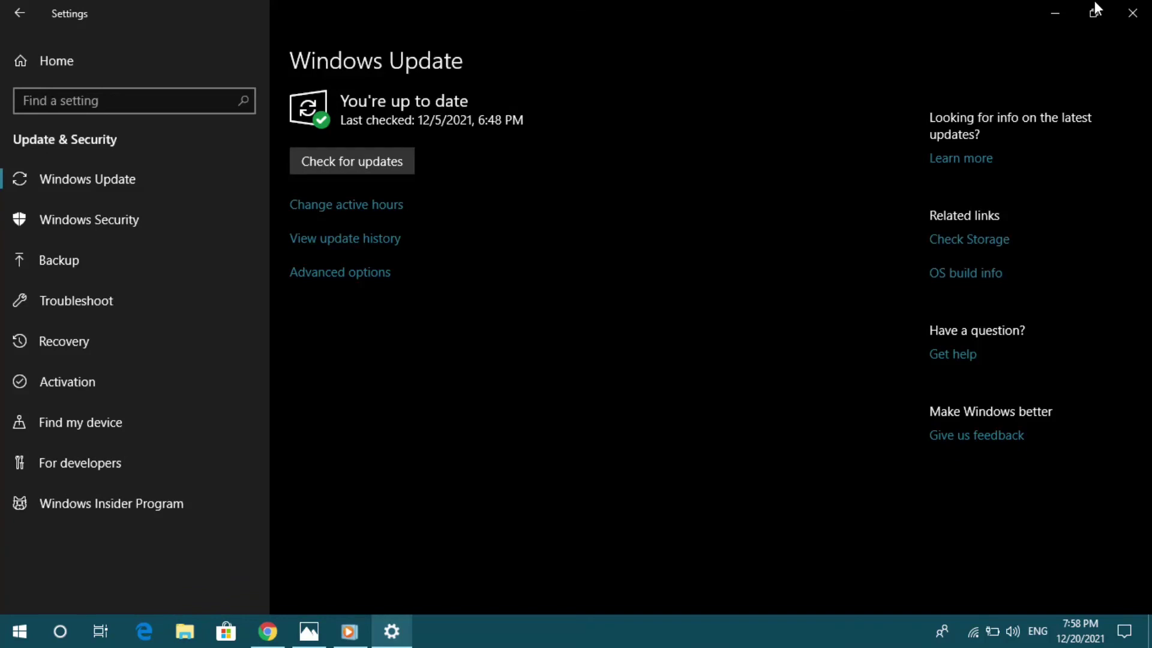
left_click(1133, 13)
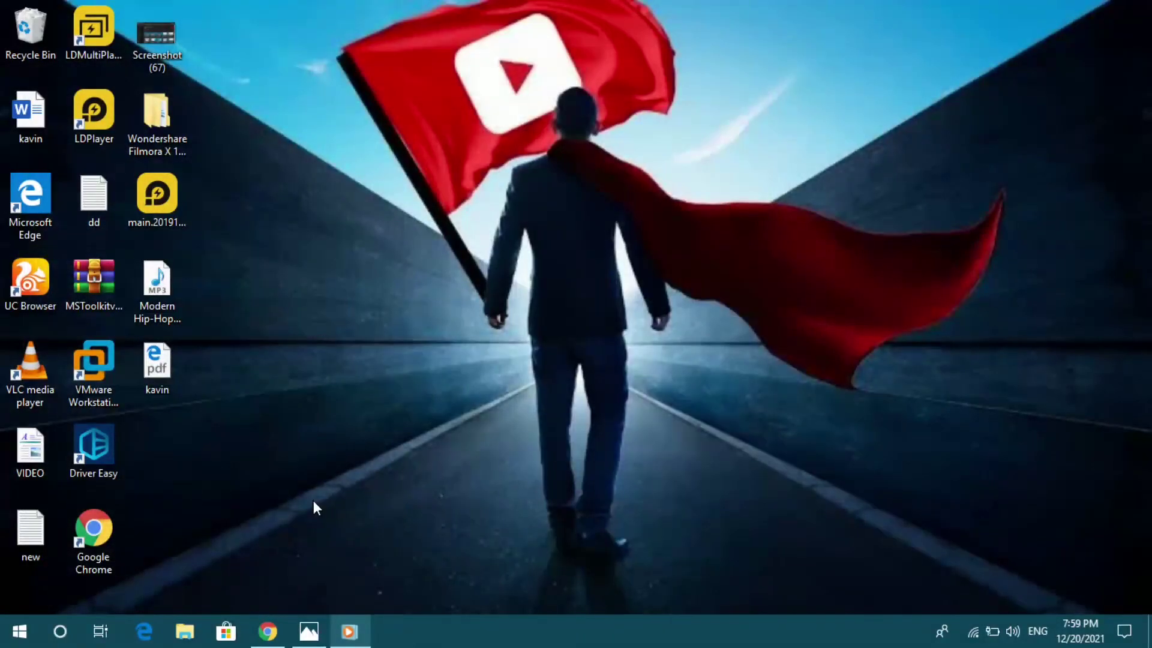
- Show the computer's power options including Restart, and dismiss them without restarting
left_click(21, 641)
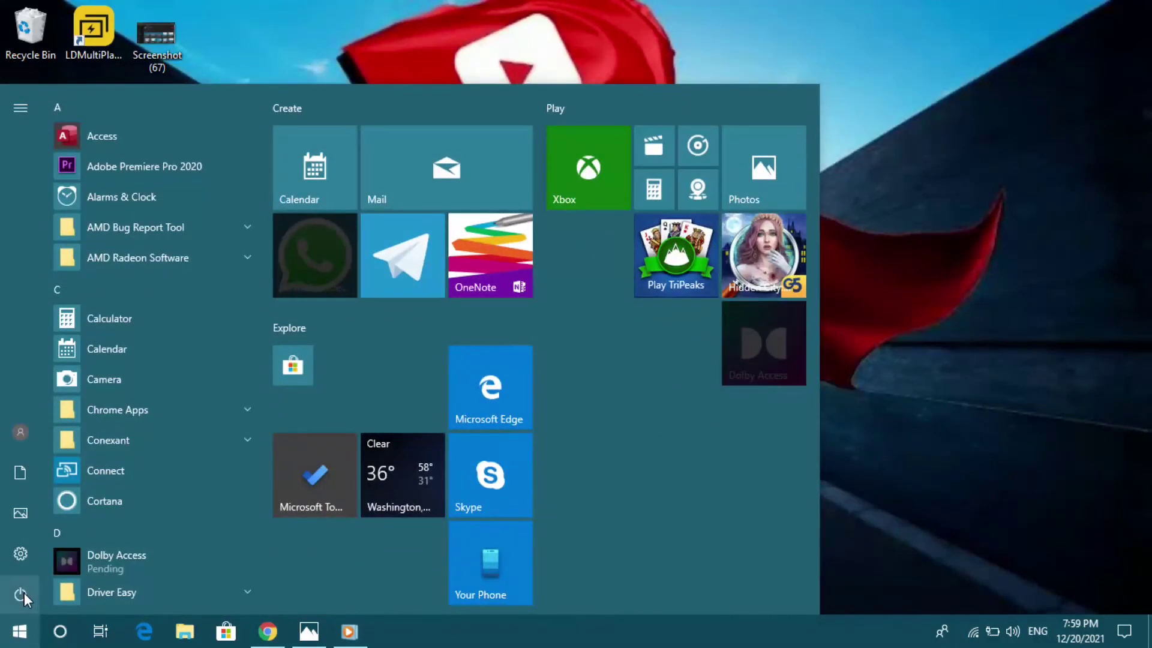
left_click(24, 592)
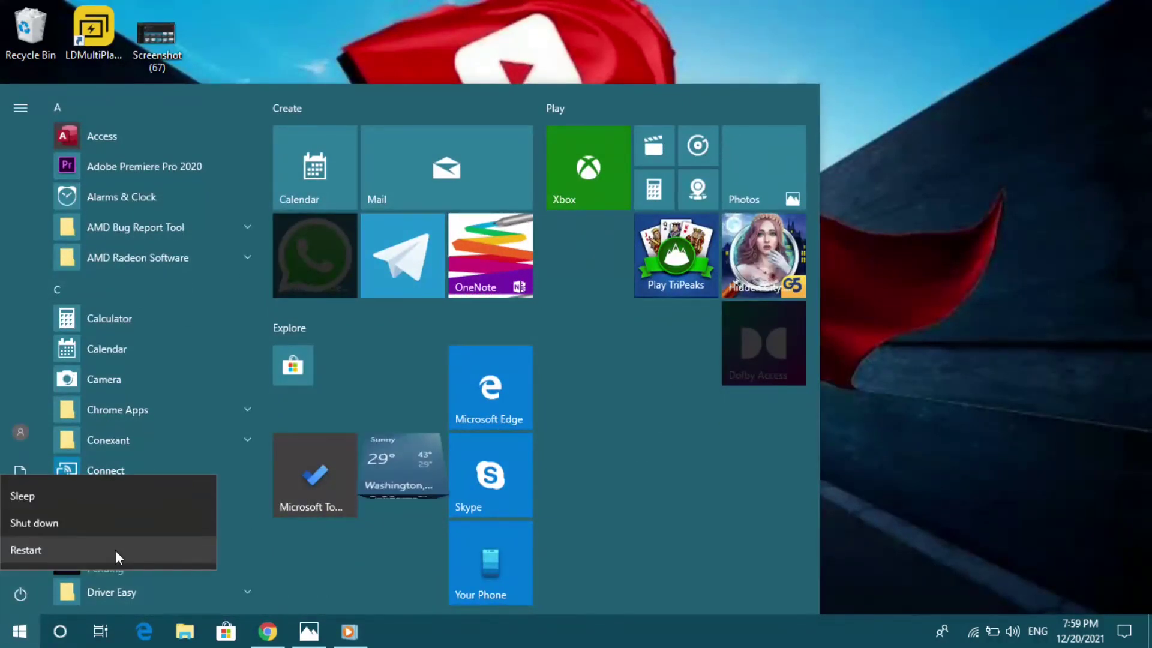
left_click(116, 550)
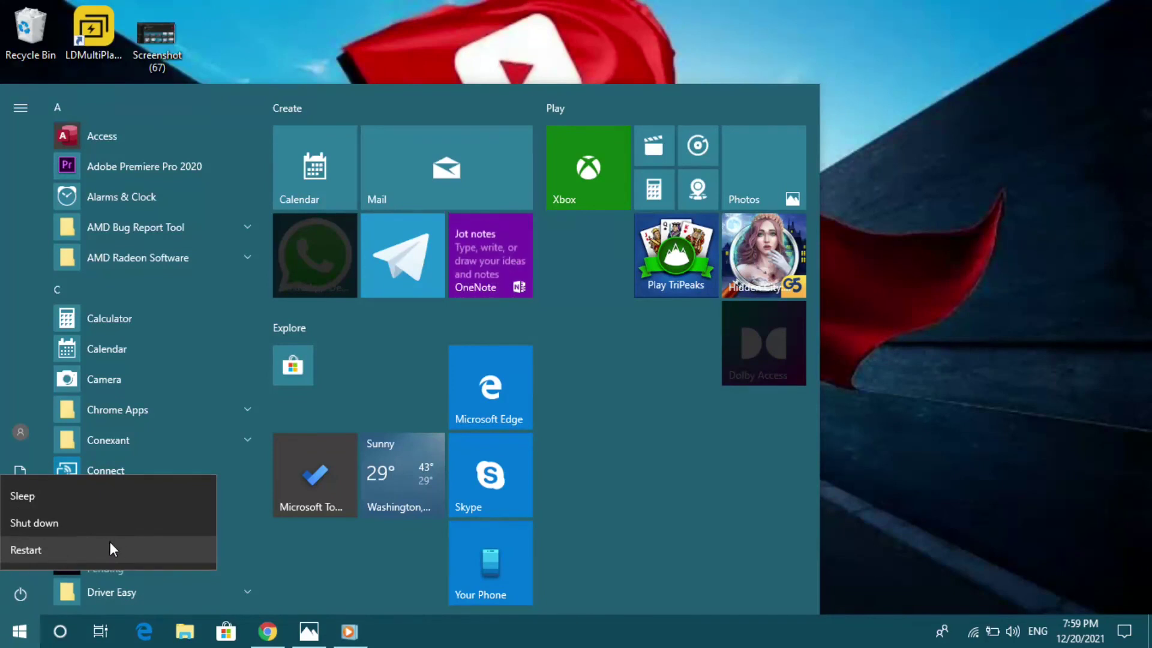
left_click(933, 425)
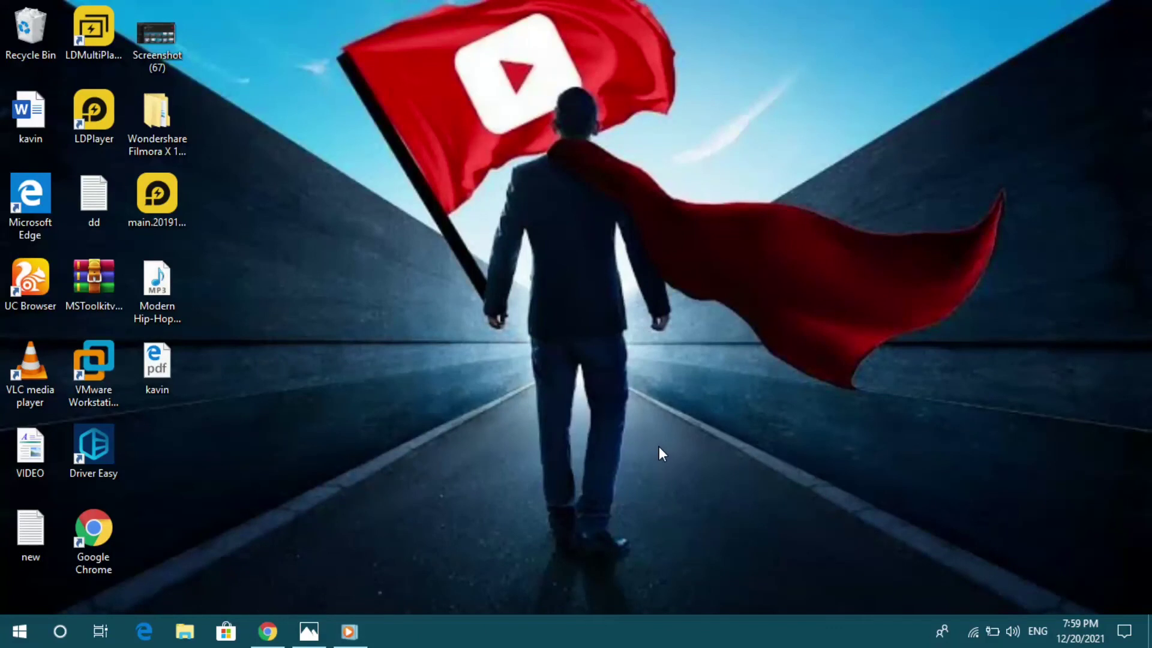